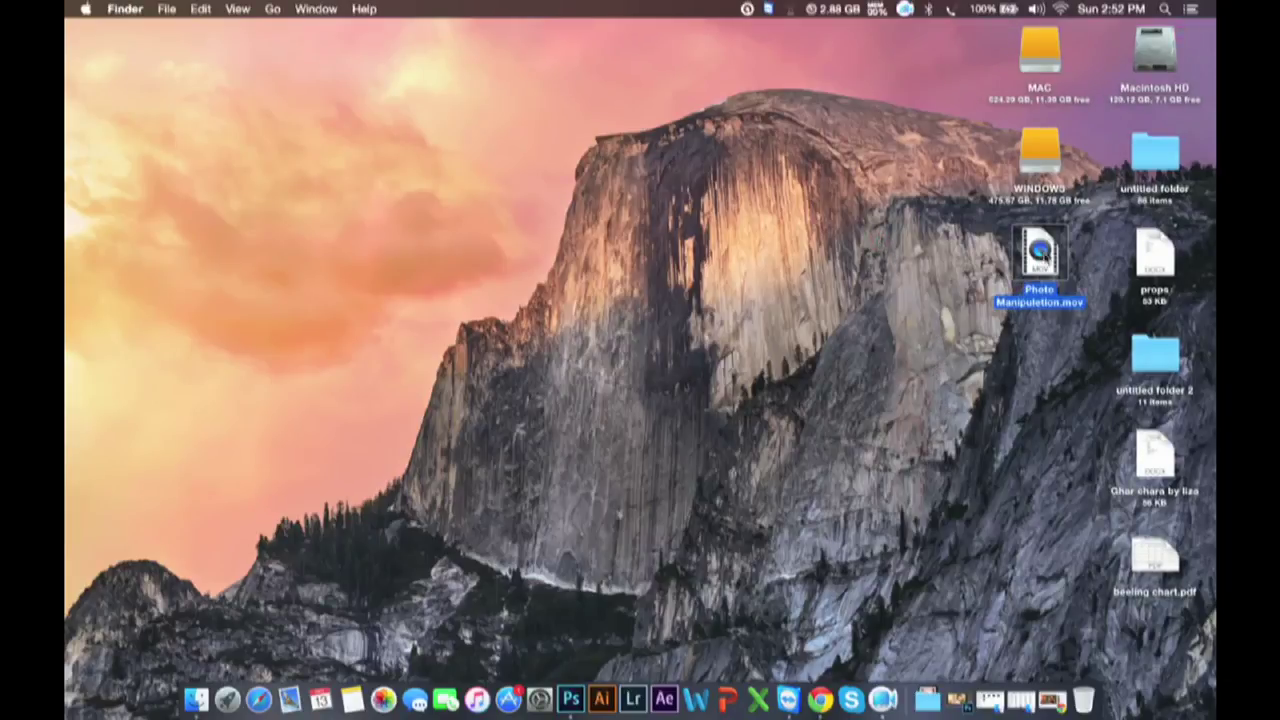
- Play Photo Manipulation.mov in VLC media player, then close the player
{"action": "right_click", "coordinate": [1044, 254]}
{"action": "mouse_move", "coordinate": [920, 275]}
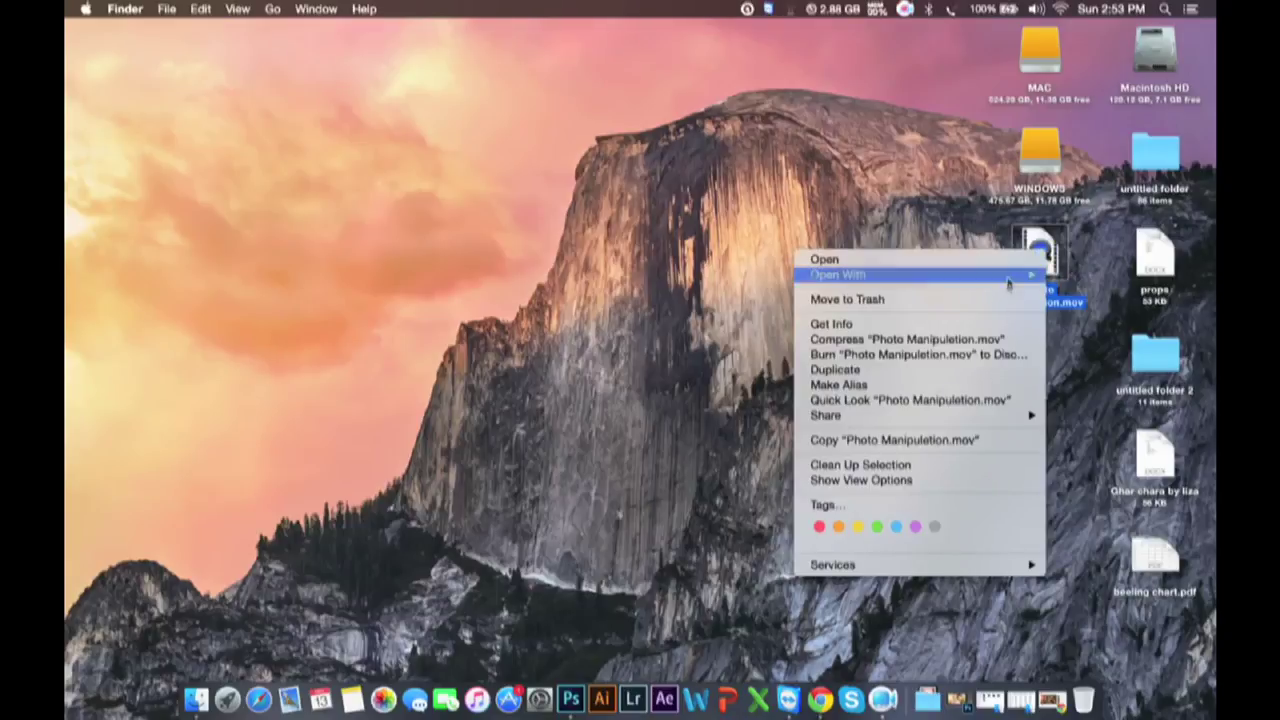
{"action": "left_click", "coordinate": [724, 352]}
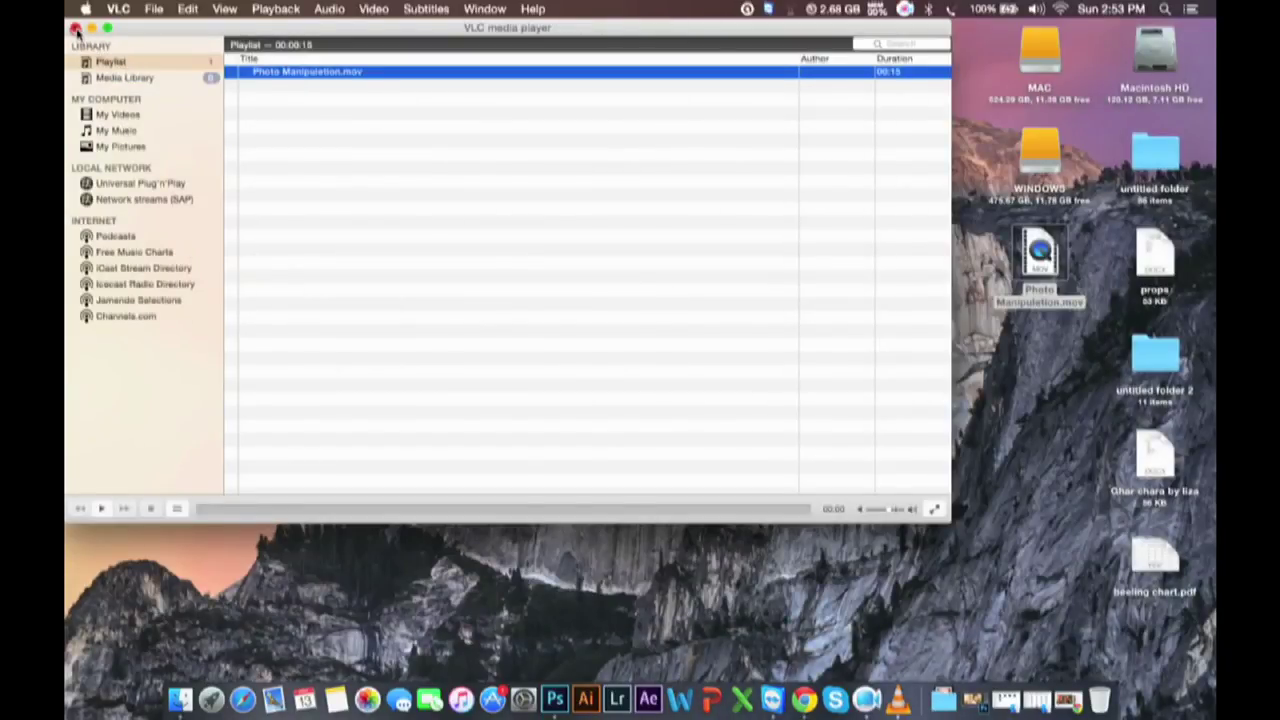
{"action": "left_click", "coordinate": [76, 31]}
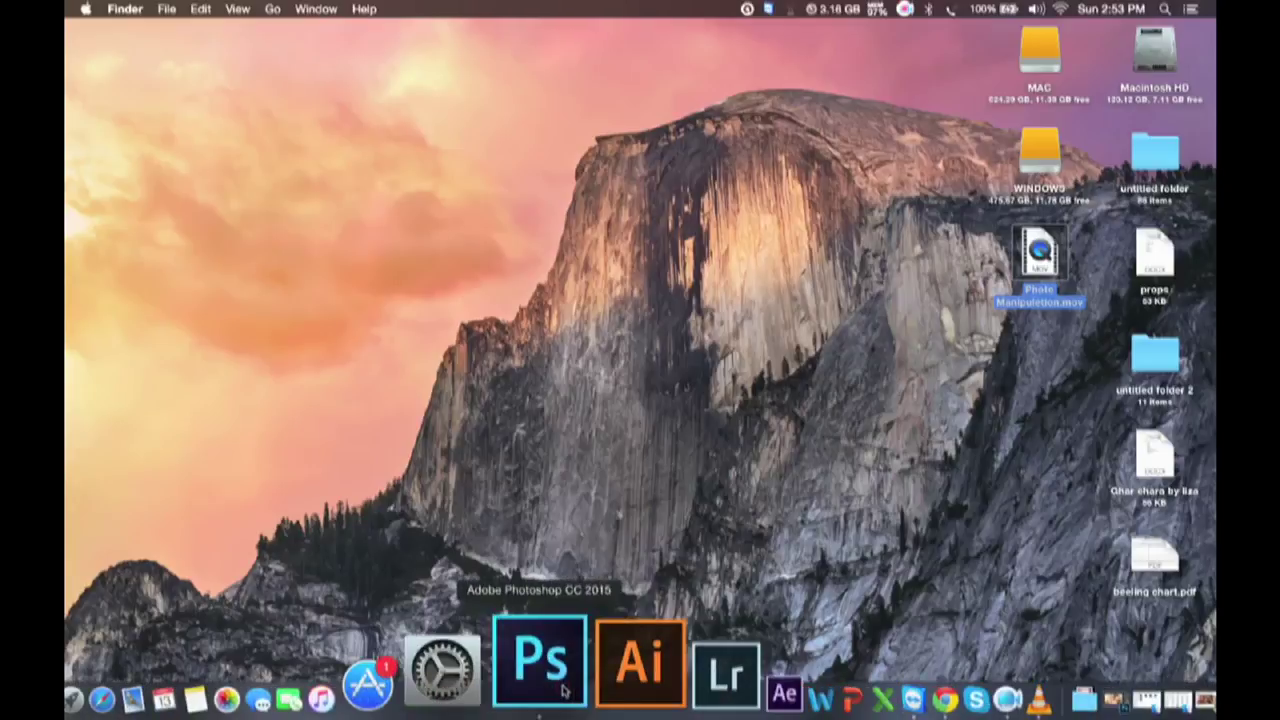
- Bring Photoshop forward and scrub the animation from about one to three seconds
{"action": "left_click", "coordinate": [540, 665]}
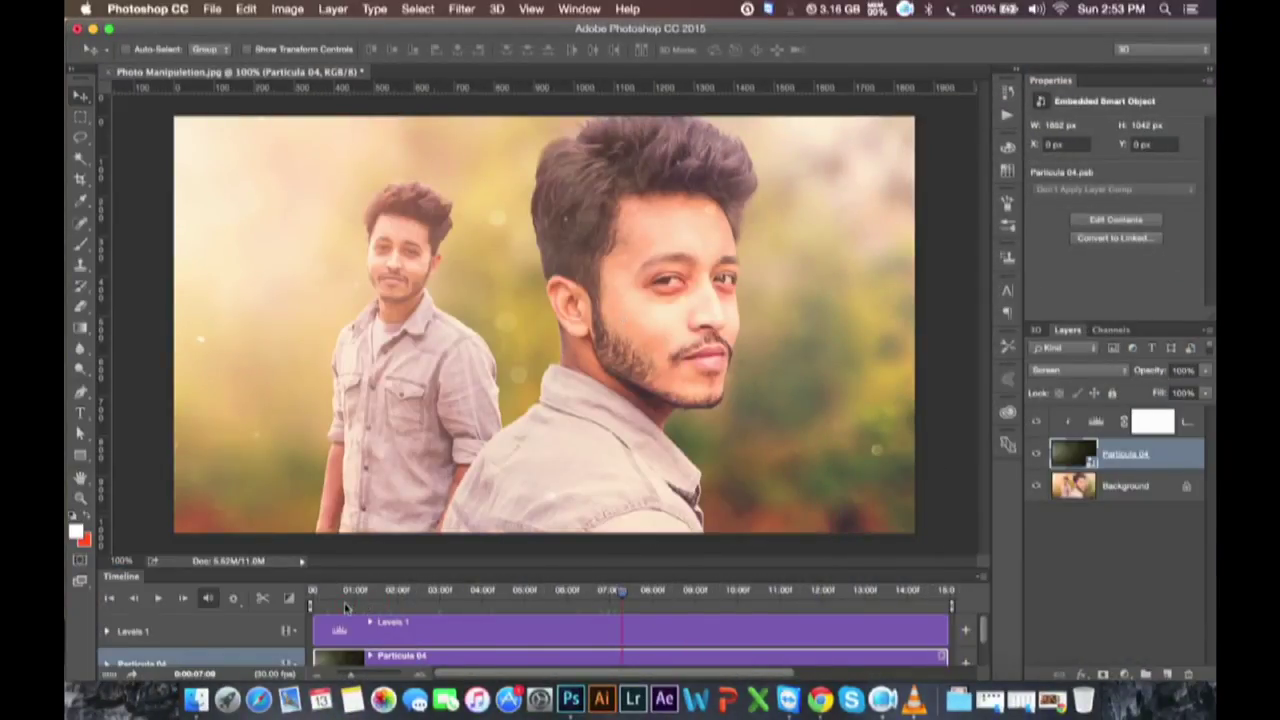
{"action": "left_click", "coordinate": [348, 591]}
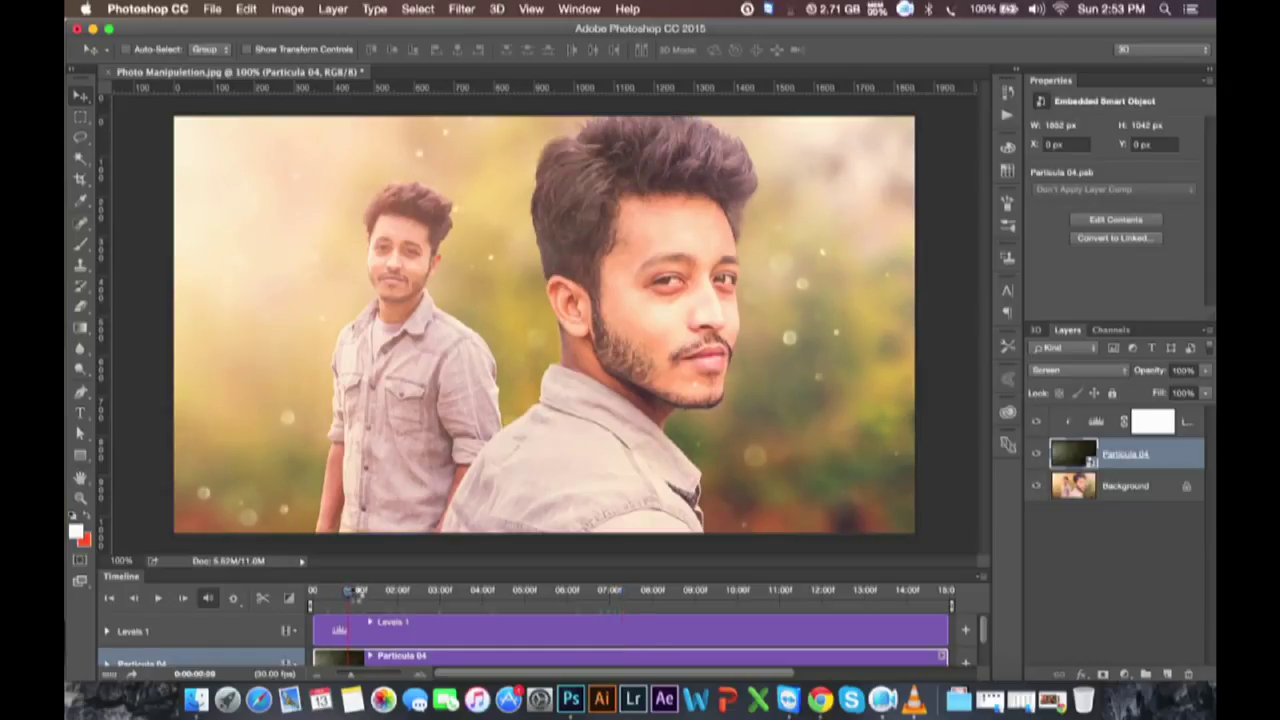
{"action": "left_click_drag", "start_coordinate": [348, 591], "coordinate": [447, 591]}
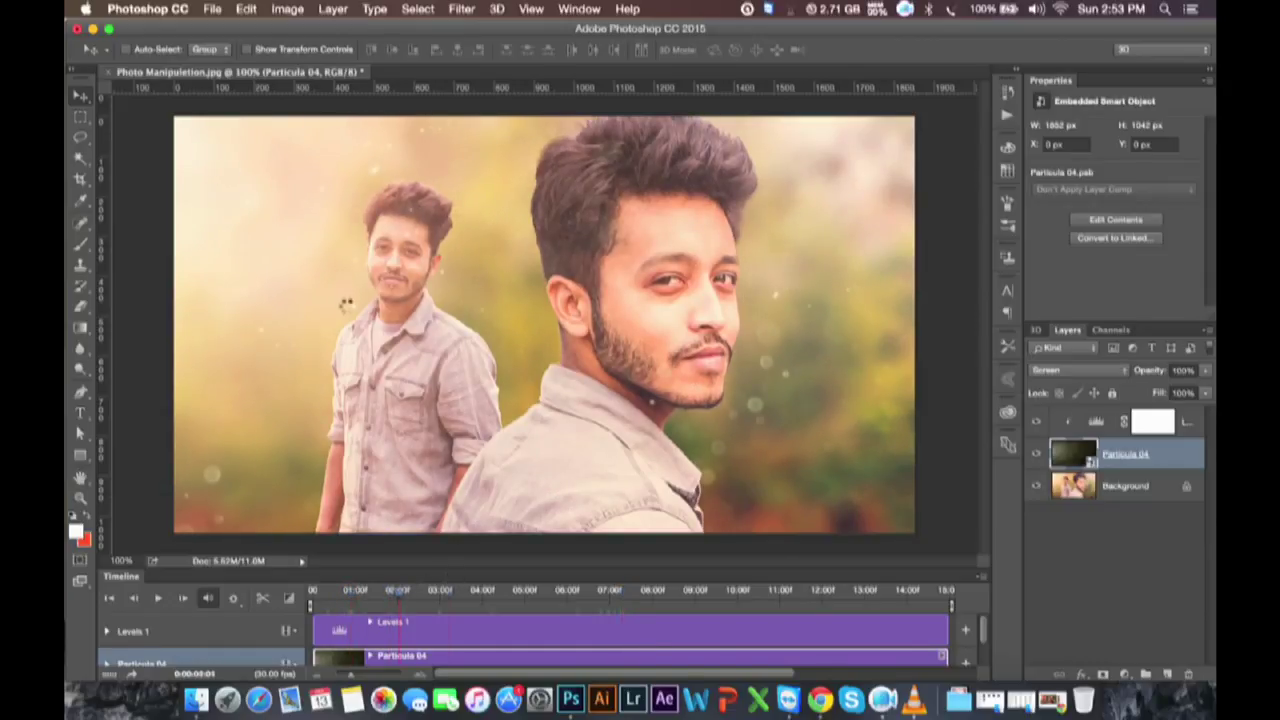
- Close Photo Manipulation.jpg without saving changes
{"action": "left_click", "coordinate": [109, 74]}
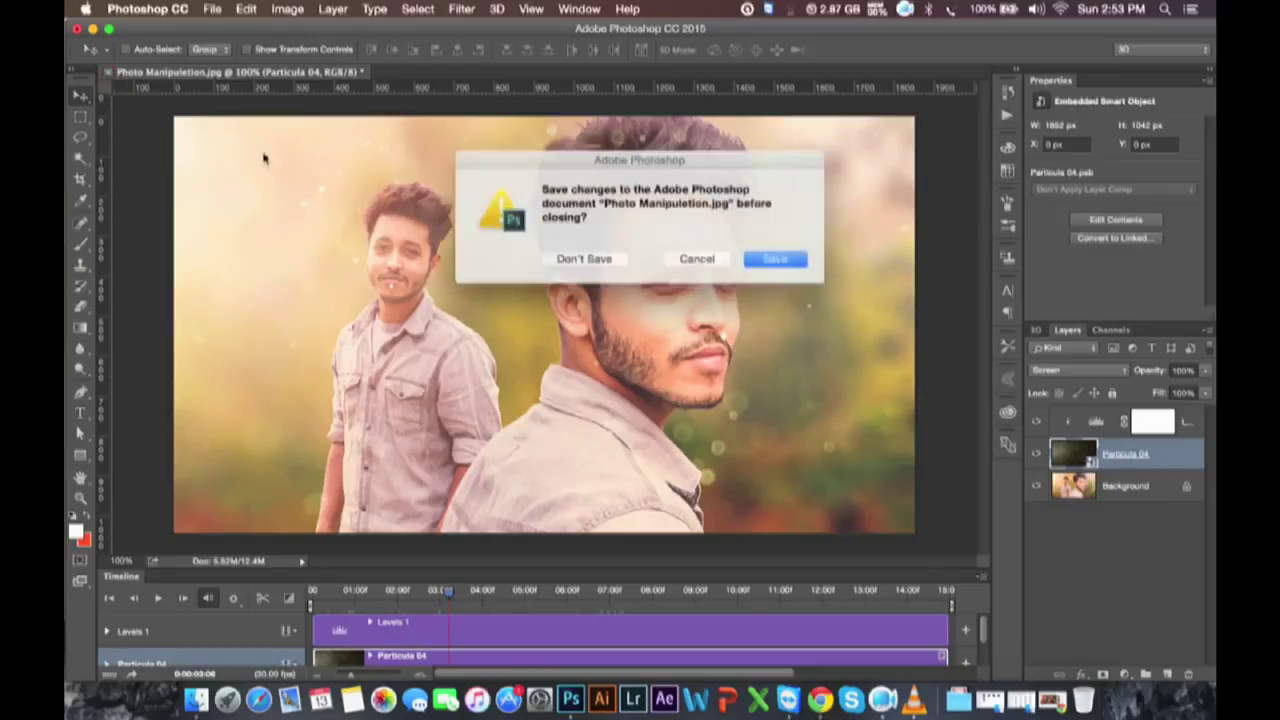
{"action": "left_click", "coordinate": [615, 257]}
{"action": "left_click", "coordinate": [572, 264]}
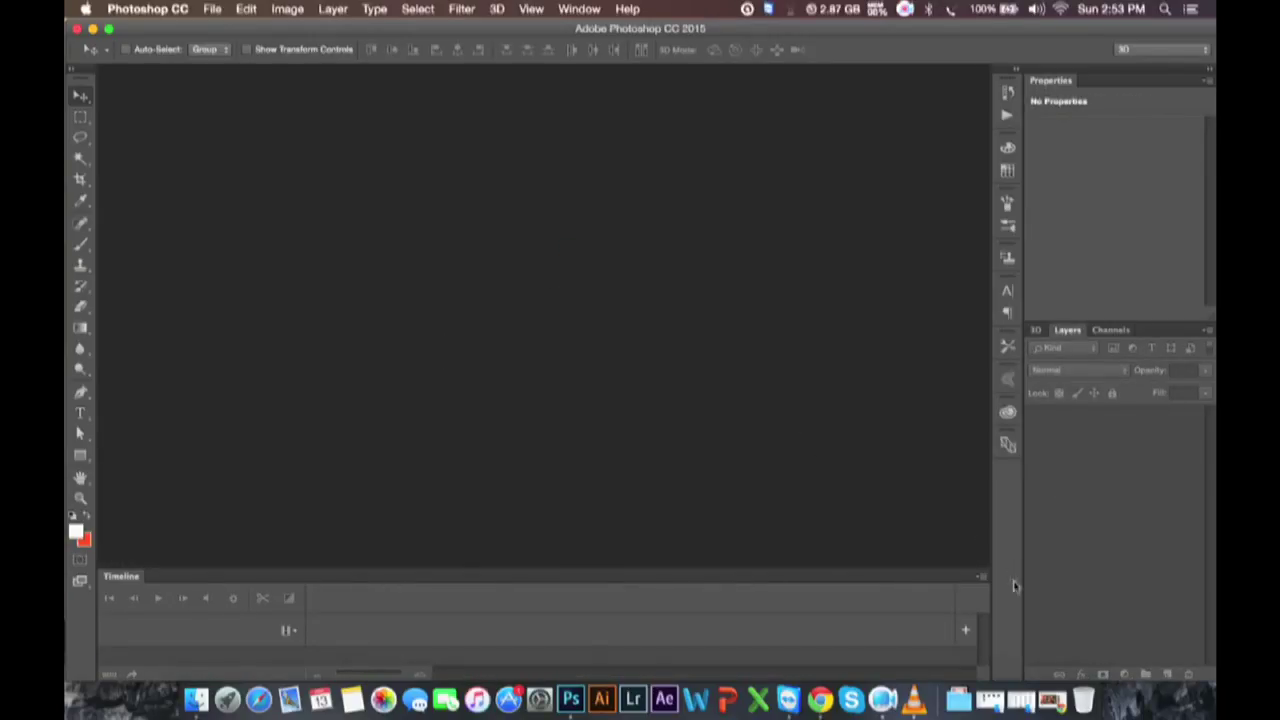
- Open Photo Manipulation.jpg from the Photoooo folder in Adobe Photoshop CC 2015
{"action": "left_click", "coordinate": [1028, 702]}
{"action": "left_click", "coordinate": [1030, 703]}
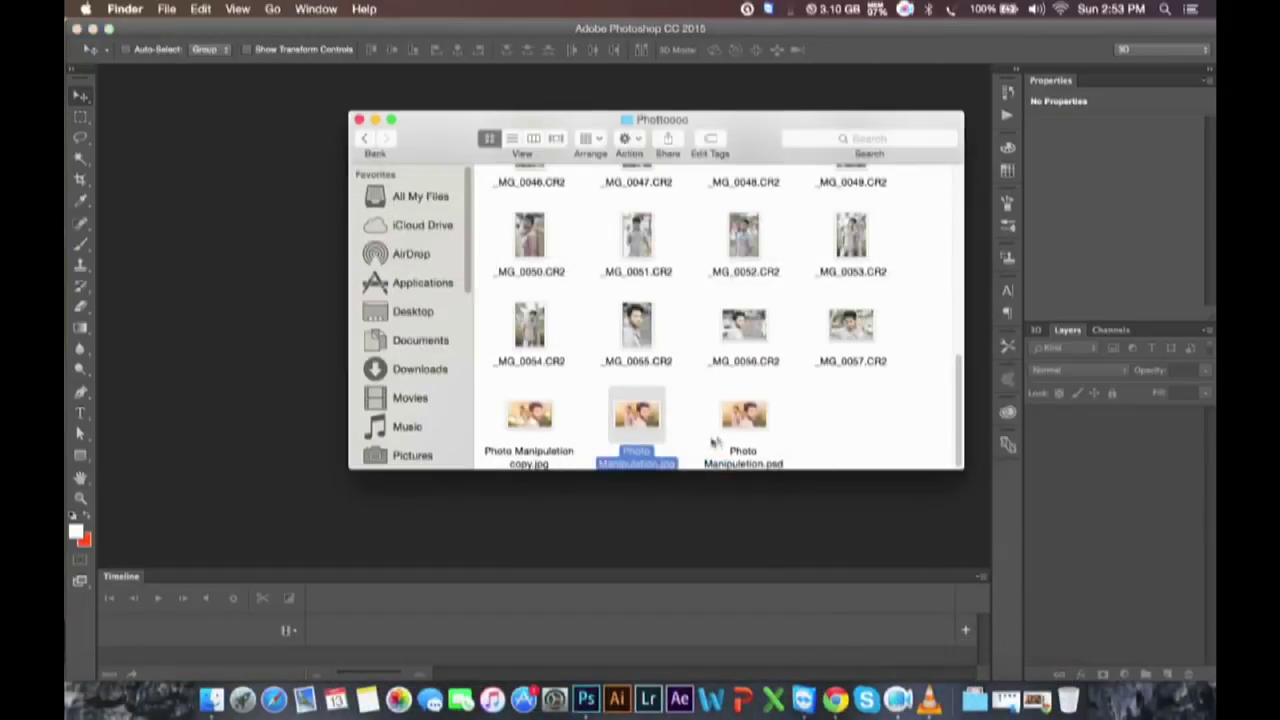
{"action": "right_click", "coordinate": [645, 413]}
{"action": "mouse_move", "coordinate": [692, 375]}
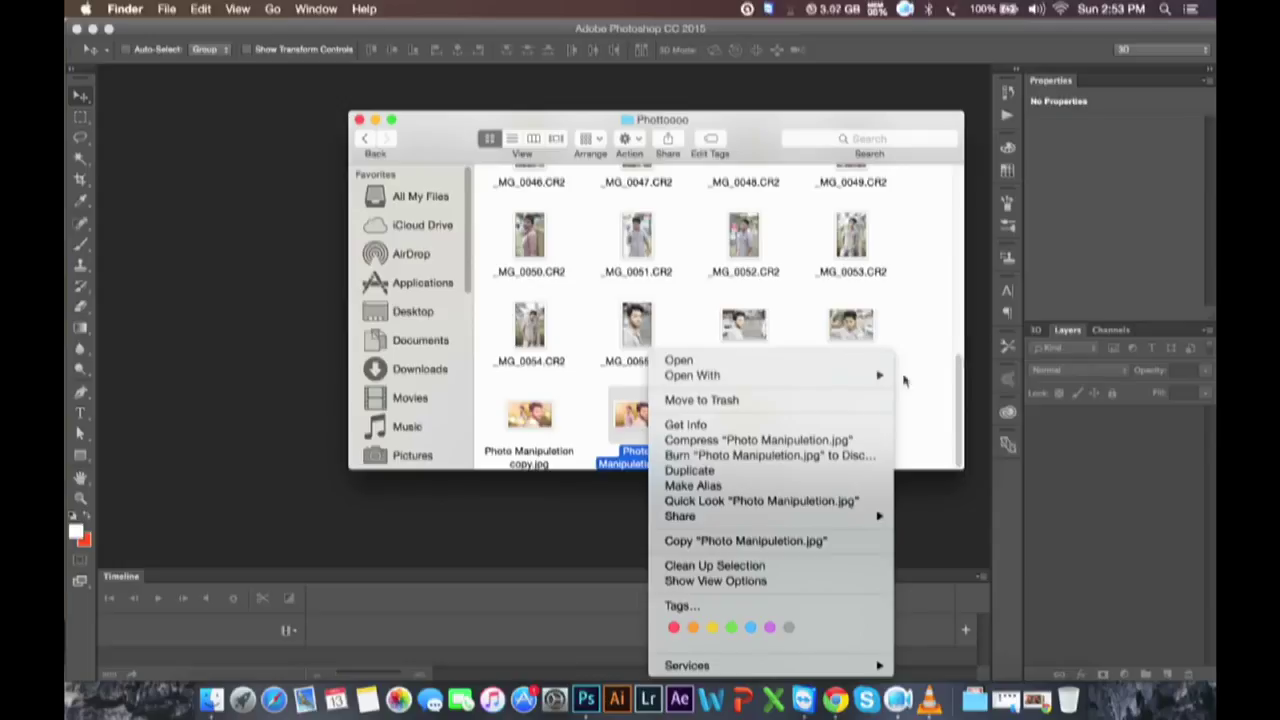
{"action": "left_click", "coordinate": [945, 419]}
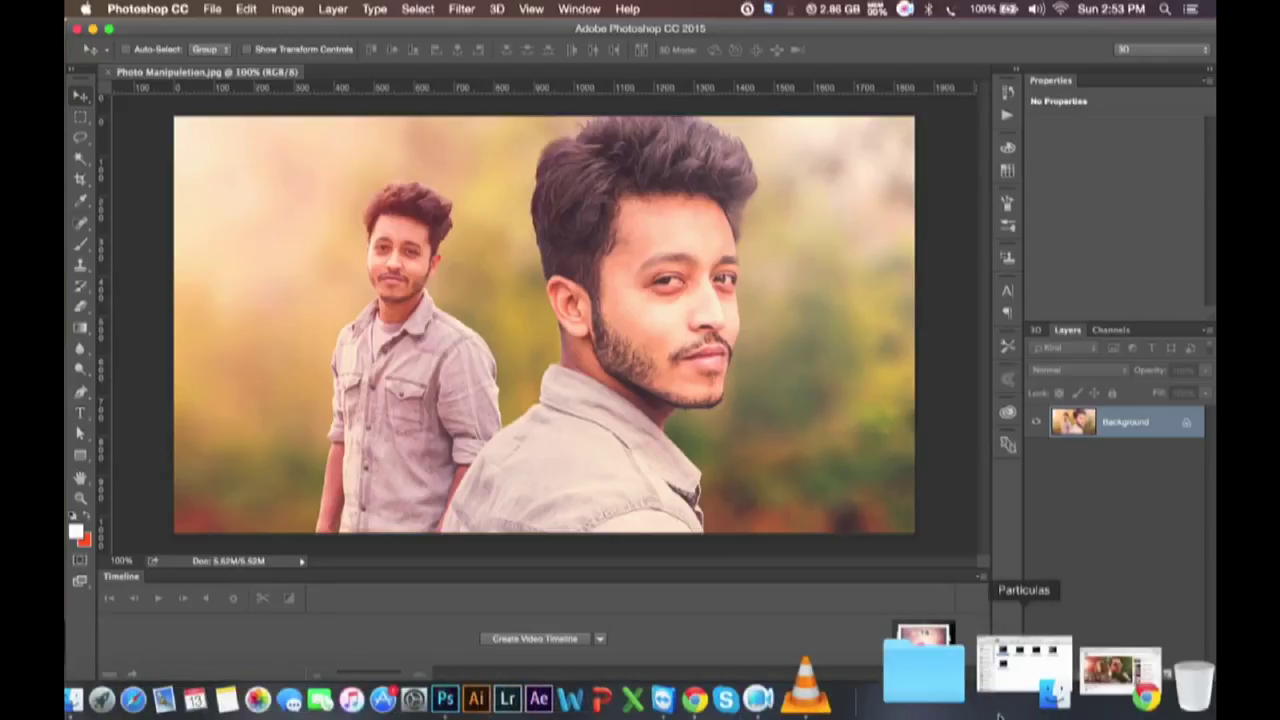
- Preview Particula 04.mov from the Particulas folder in QuickTime Player, then close it
{"action": "left_click", "coordinate": [1000, 704]}
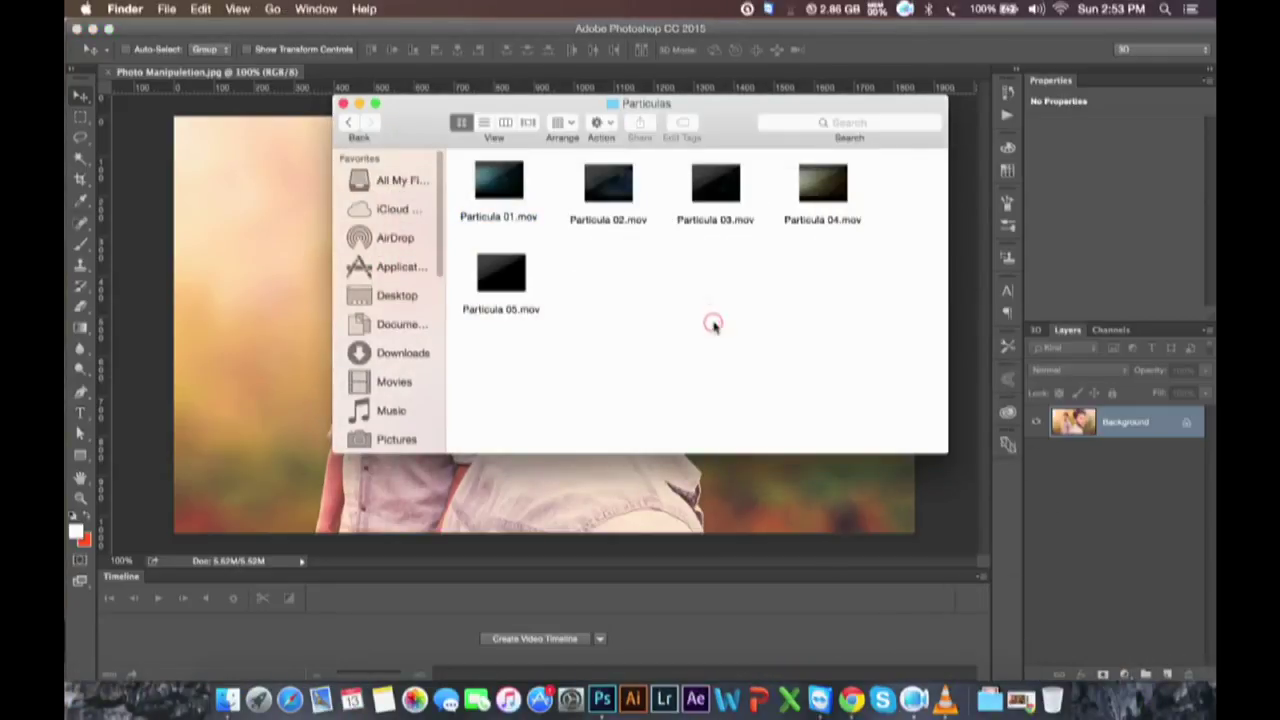
{"action": "double_click", "coordinate": [822, 183]}
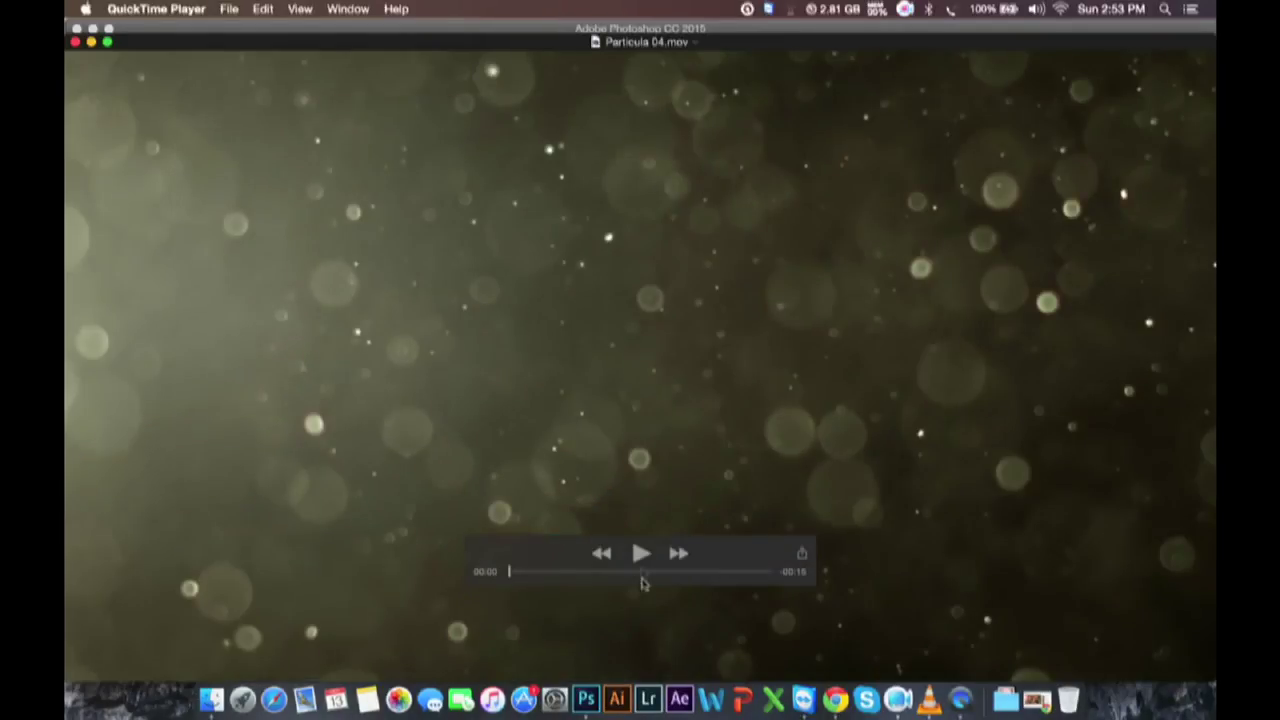
{"action": "left_click", "coordinate": [641, 553]}
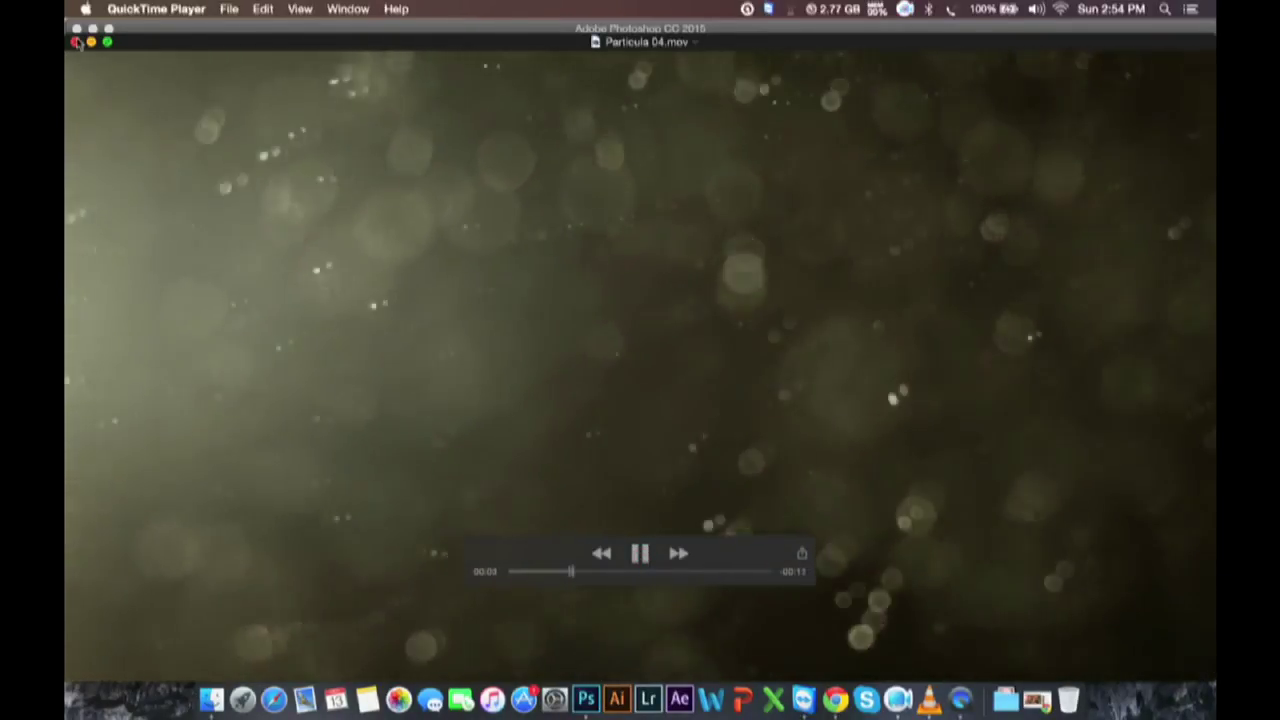
{"action": "key", "text": "super+w"}
- Place Particula 04.mov onto the portrait canvas and commit it as a layer
{"action": "mouse_move", "coordinate": [822, 182]}
{"action": "mouse_move", "coordinate": [845, 182]}
{"action": "left_mouse_down"}
{"action": "mouse_move", "coordinate": [765, 302]}
{"action": "mouse_move", "coordinate": [787, 500]}
{"action": "left_mouse_up"}
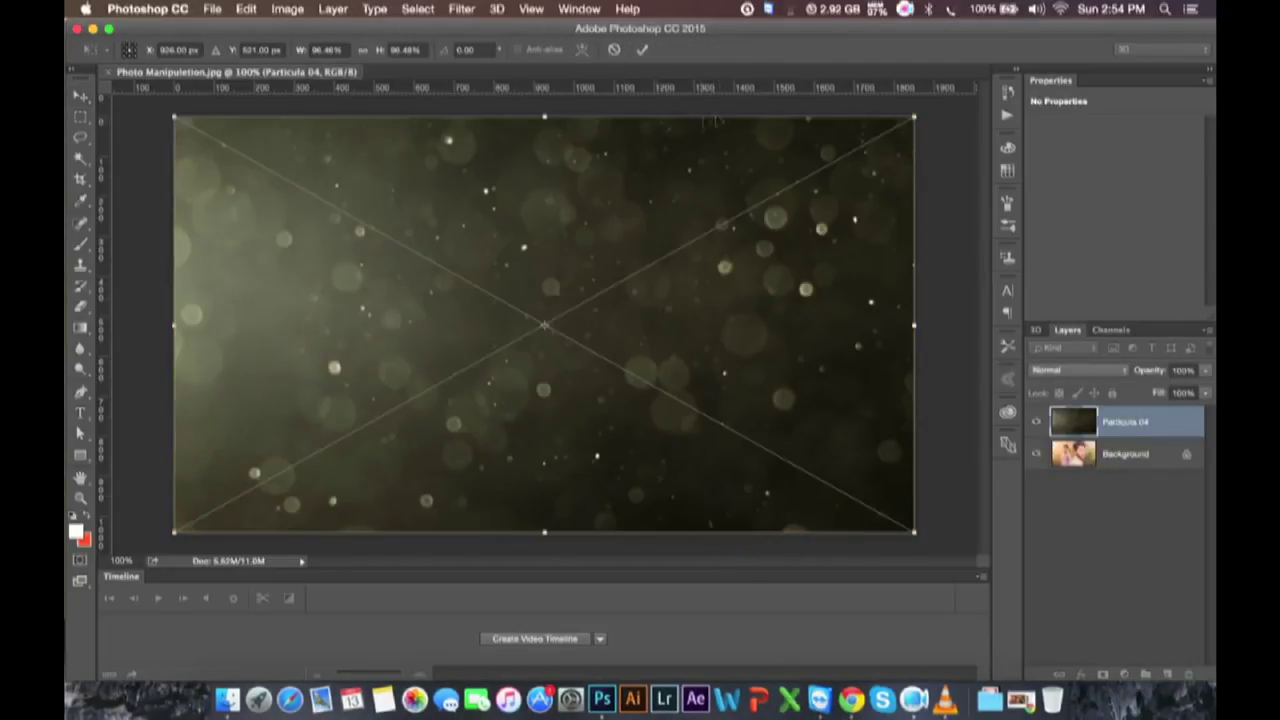
{"action": "left_click", "coordinate": [645, 49]}
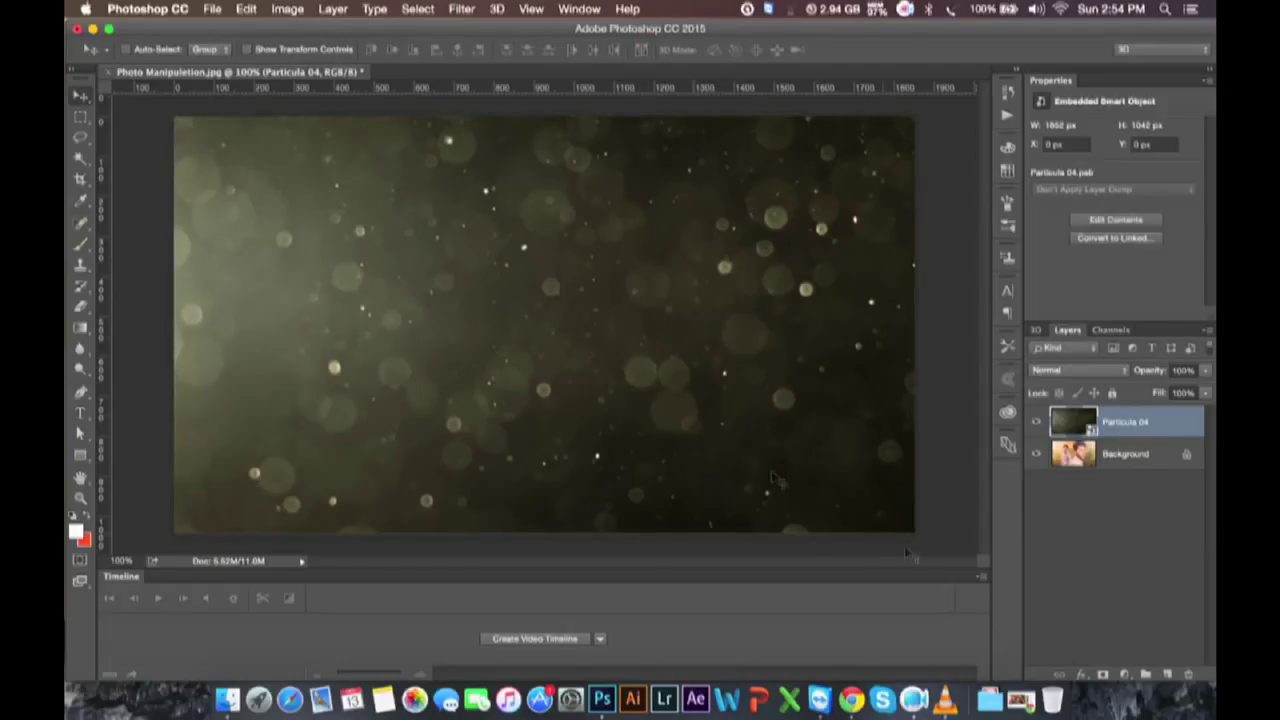
{"action": "left_click", "coordinate": [979, 582]}
- Reopen the Timeline panel, create a video timeline, and enlarge the timeline area
{"action": "left_click", "coordinate": [1014, 660]}
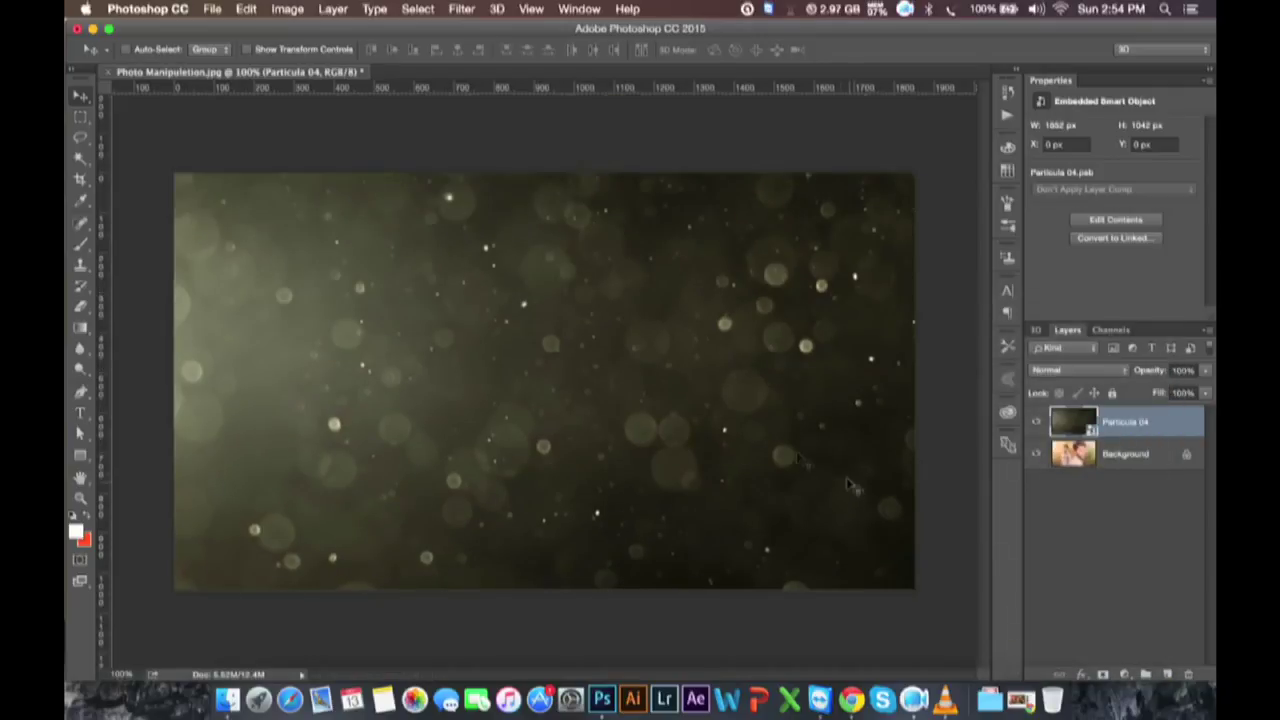
{"action": "left_click", "coordinate": [579, 9]}
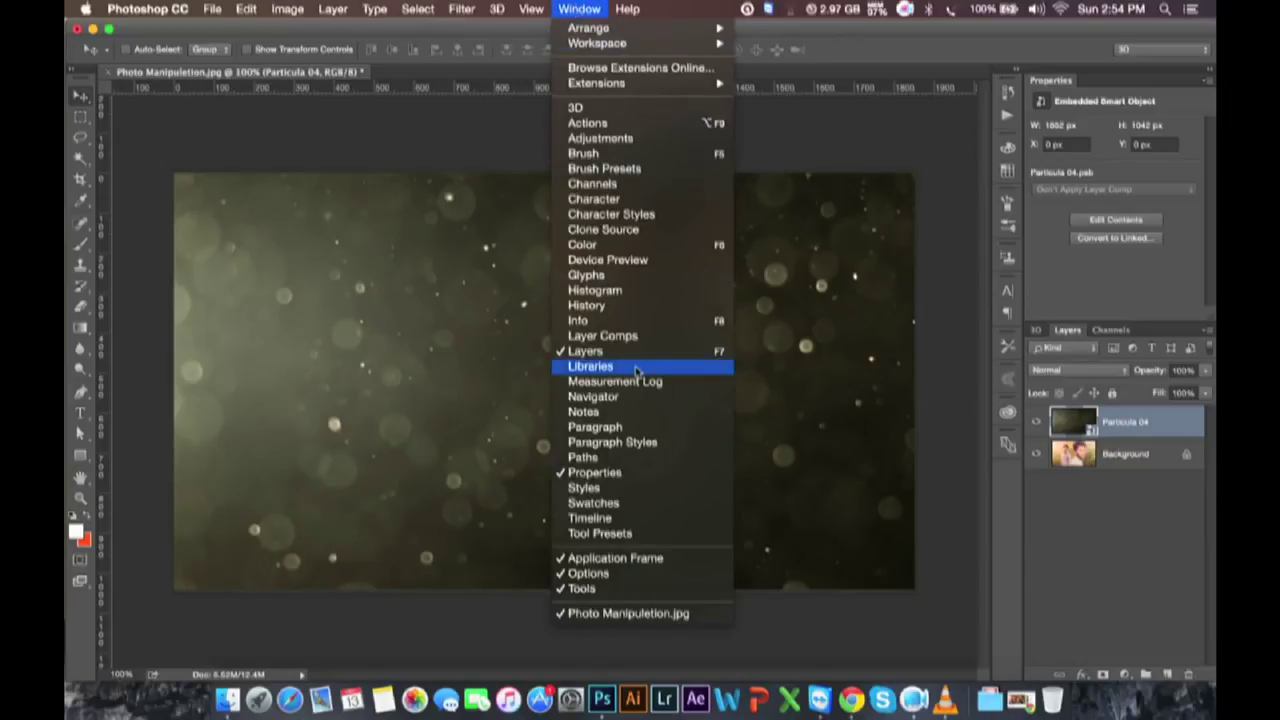
{"action": "left_click", "coordinate": [591, 518]}
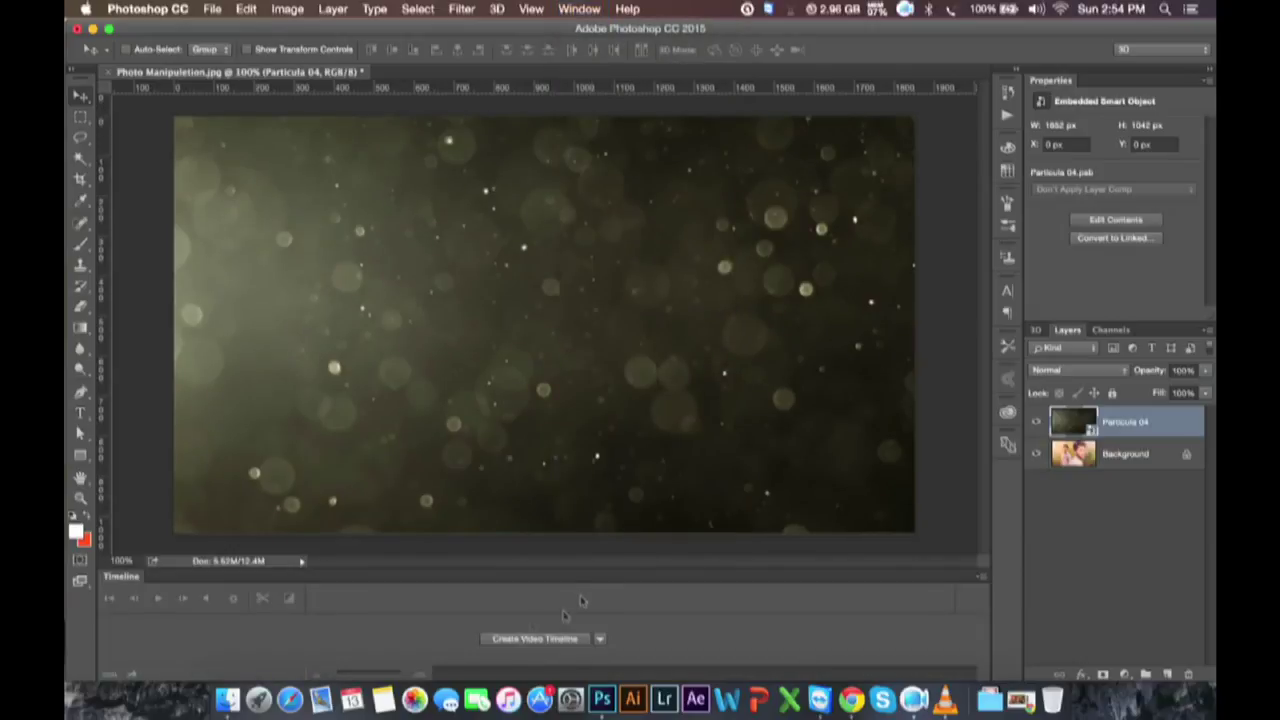
{"action": "left_click", "coordinate": [520, 640]}
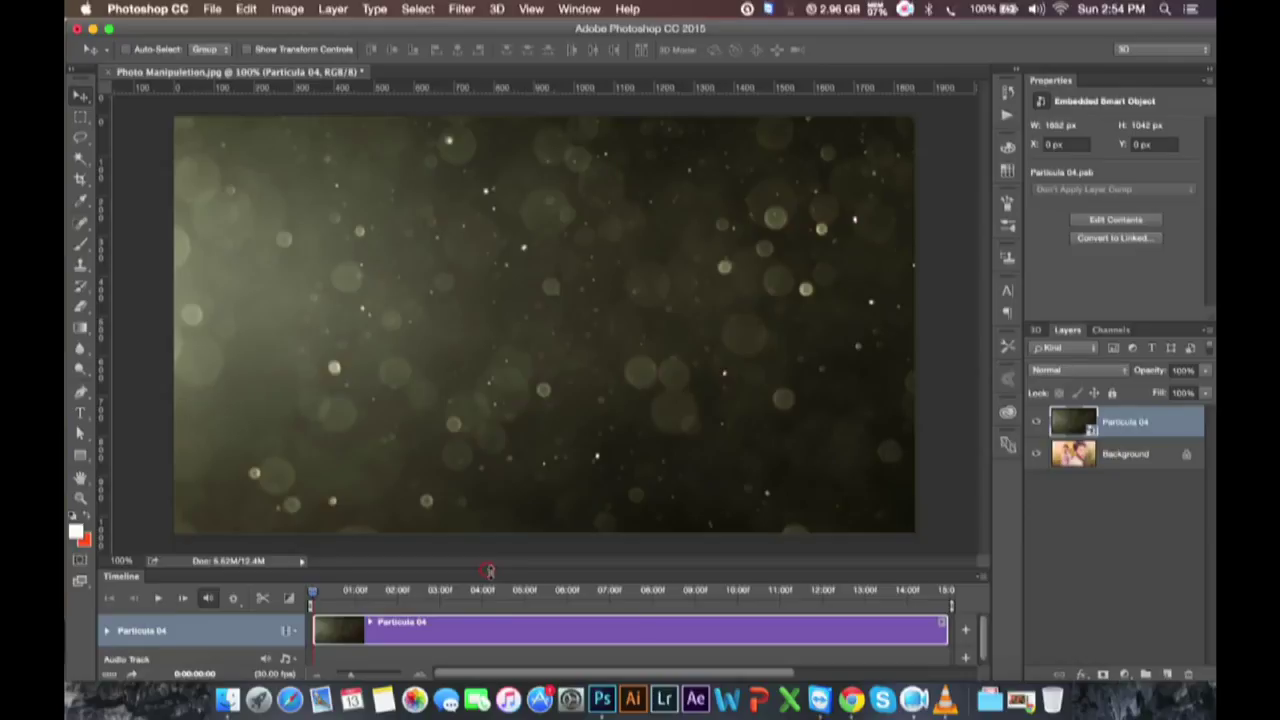
{"action": "left_click_drag", "start_coordinate": [489, 570], "coordinate": [493, 528]}
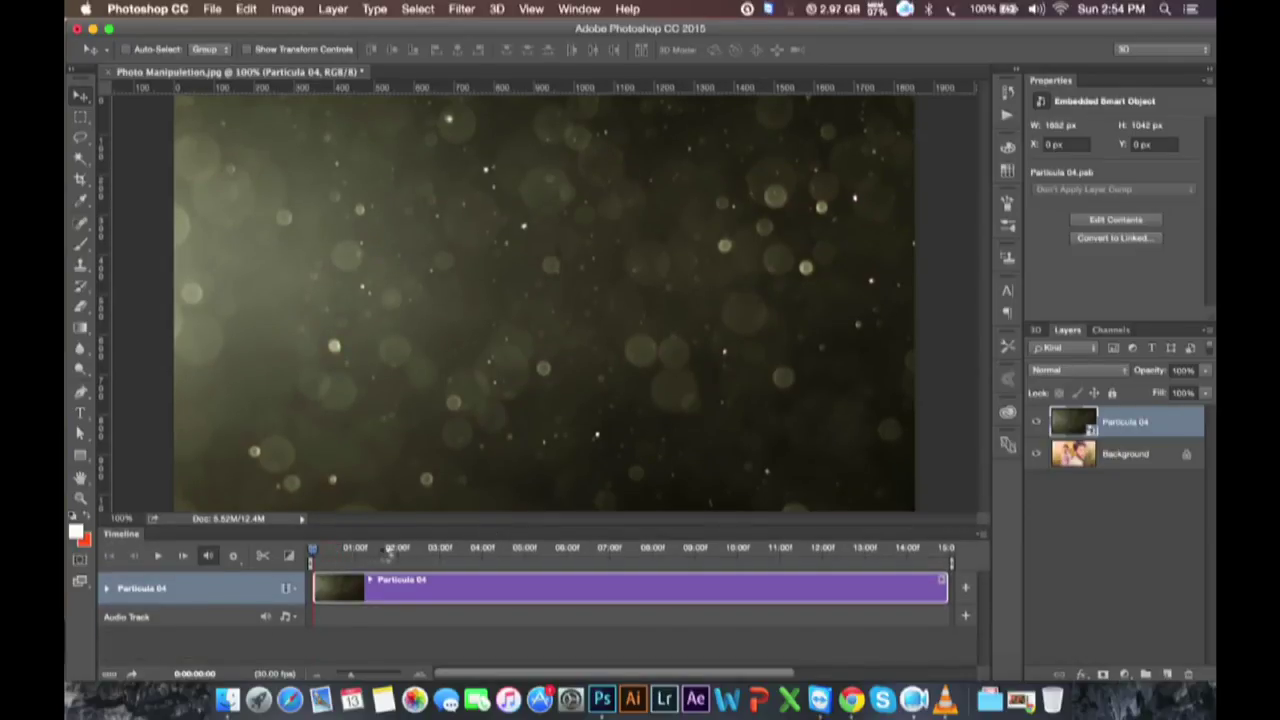
- Scrub to about 02:00, reselect the Particula 04 layer, and shrink the timeline for canvas room
{"action": "left_click_drag", "start_coordinate": [397, 552], "coordinate": [391, 550]}
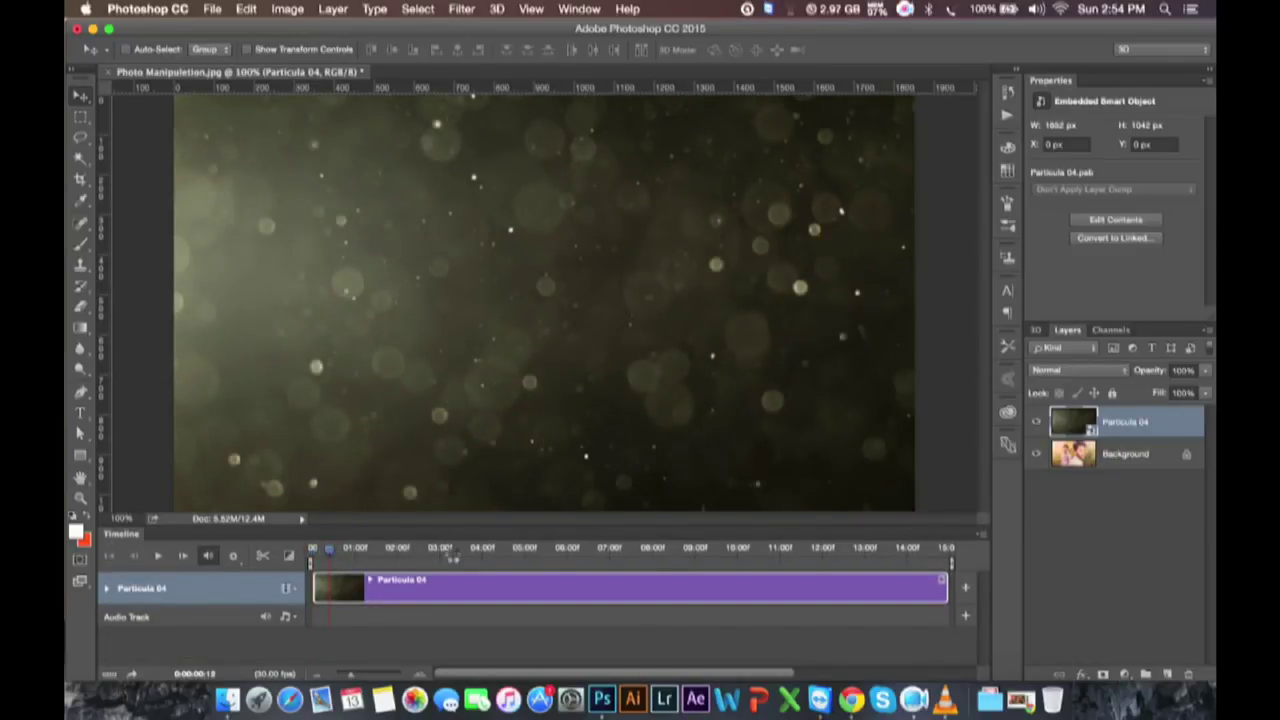
{"action": "left_click", "coordinate": [1120, 453]}
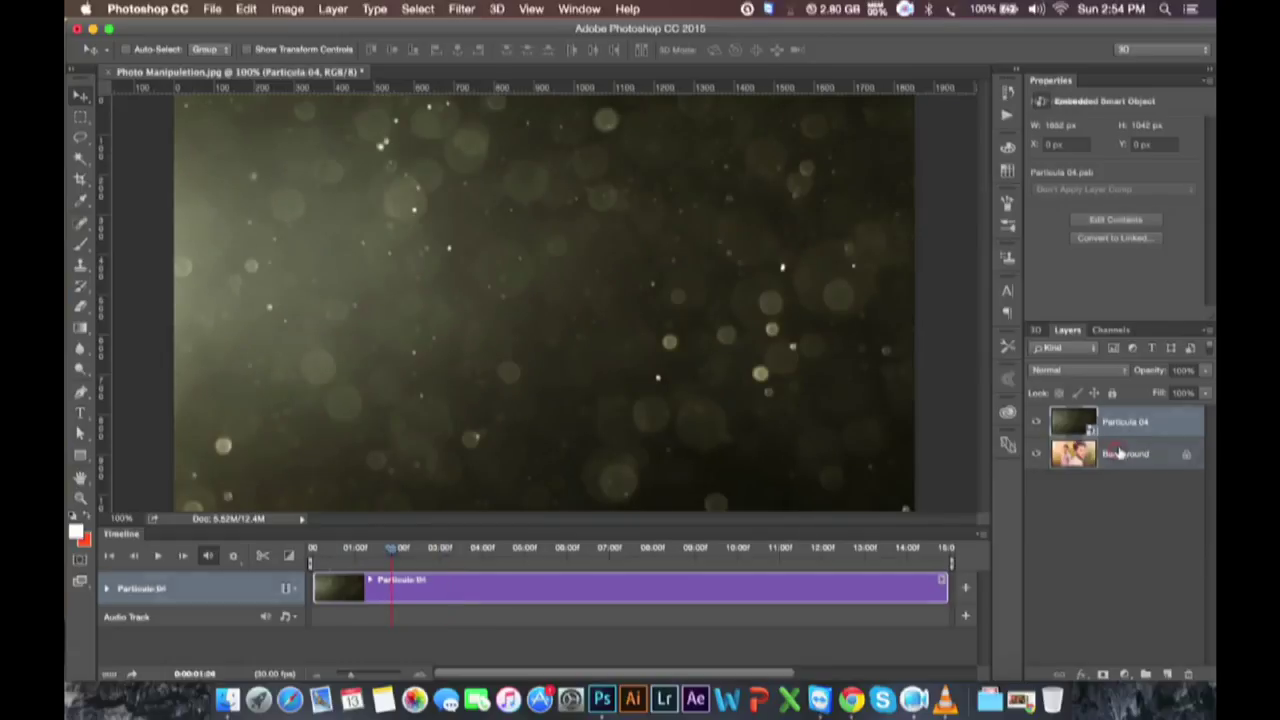
{"action": "left_click", "coordinate": [1119, 427]}
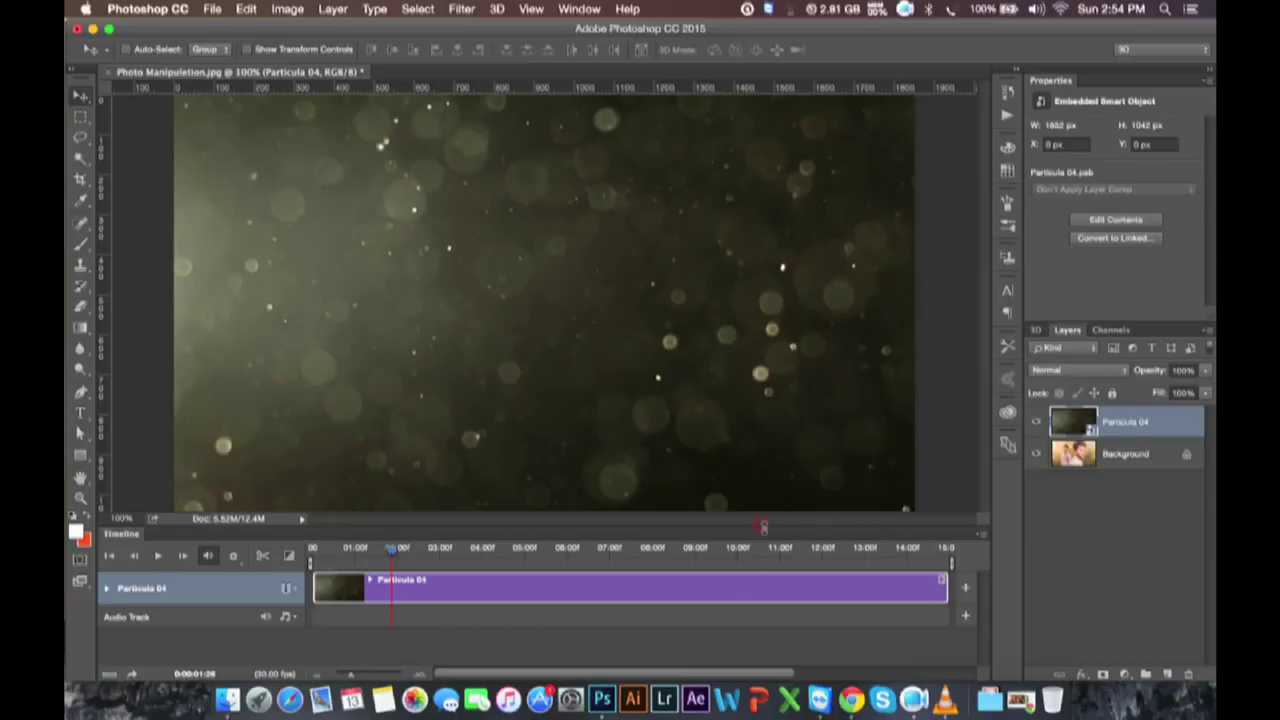
{"action": "left_click_drag", "start_coordinate": [762, 526], "coordinate": [764, 578]}
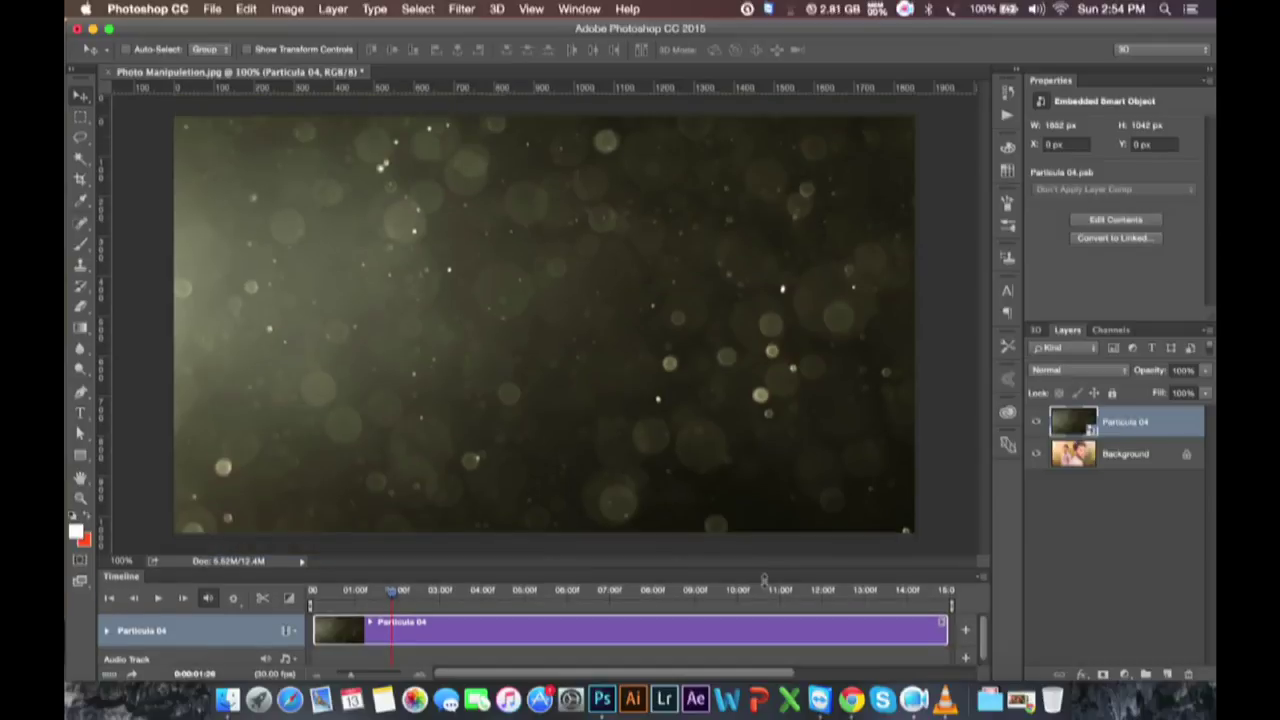
- Set the Particula 04 layer's blend mode to Screen
{"action": "left_click", "coordinate": [1047, 370]}
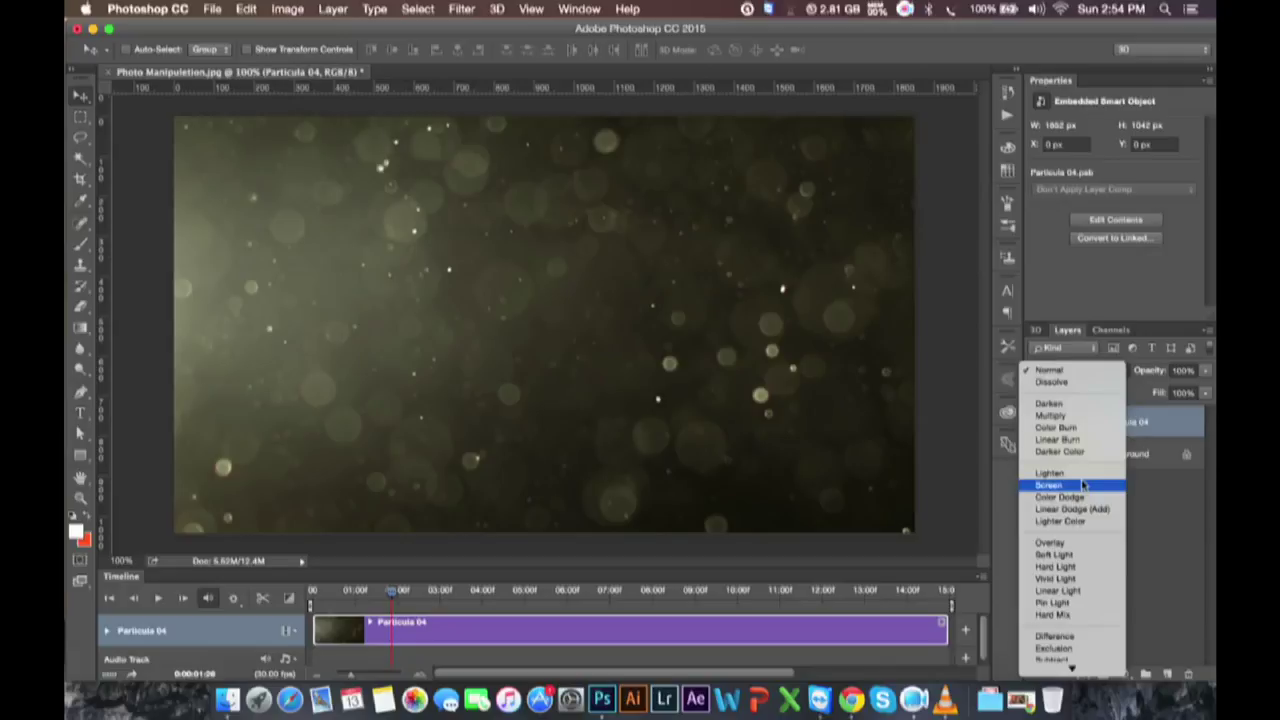
{"action": "left_click", "coordinate": [1163, 437]}
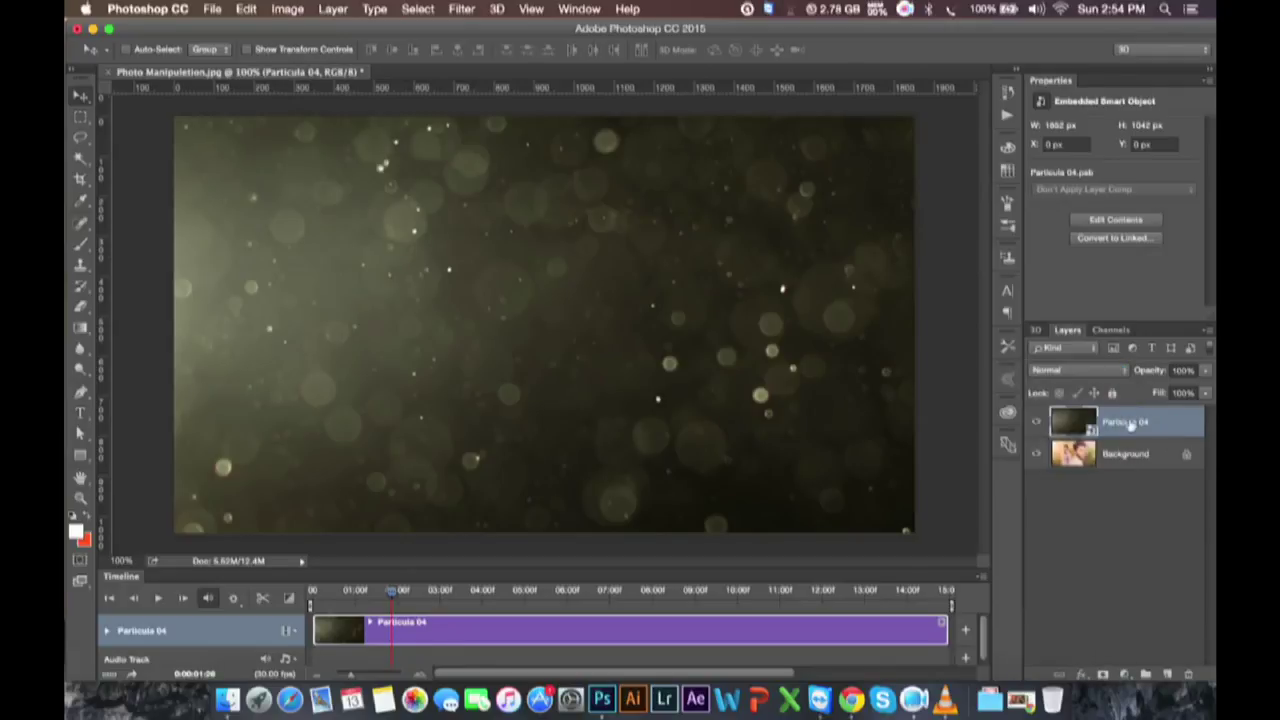
{"action": "left_click", "coordinate": [1098, 370]}
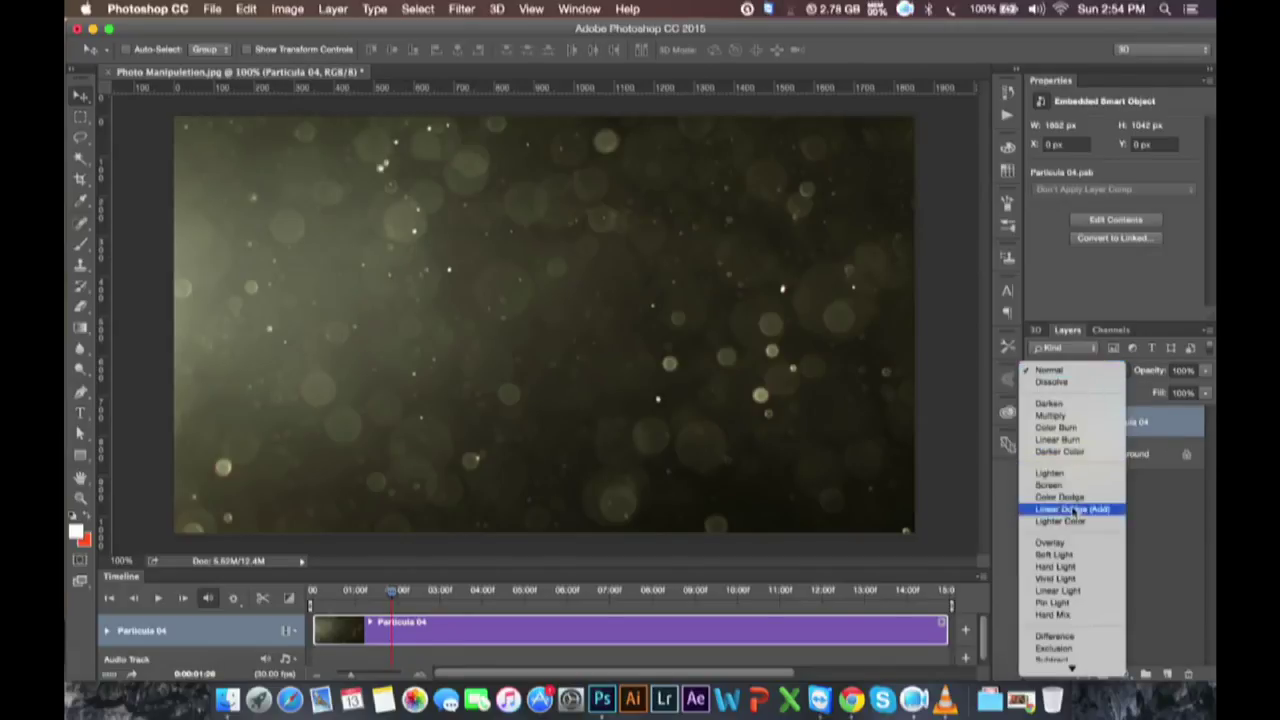
{"action": "left_click", "coordinate": [1055, 490]}
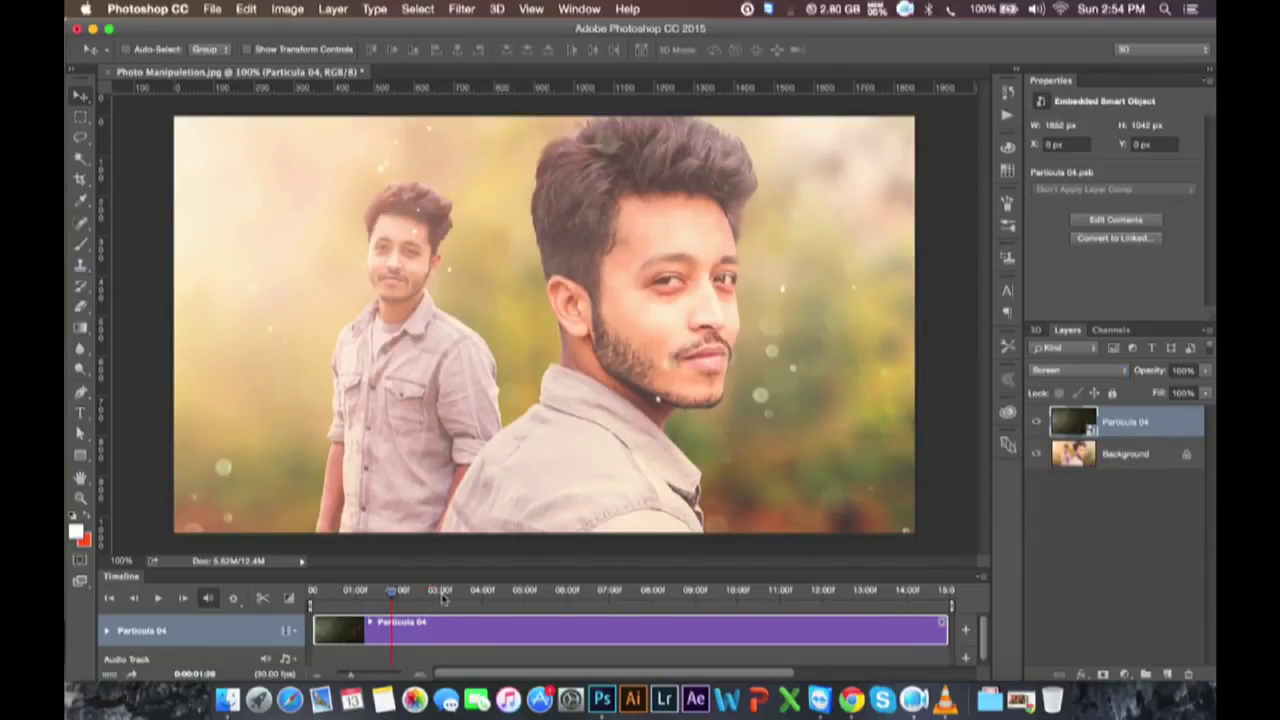
- Play and scrub the animation to about 07:29, leaving the playhead at 04:29
{"action": "key", "text": "space"}
{"action": "left_click_drag", "start_coordinate": [518, 591], "coordinate": [562, 591]}
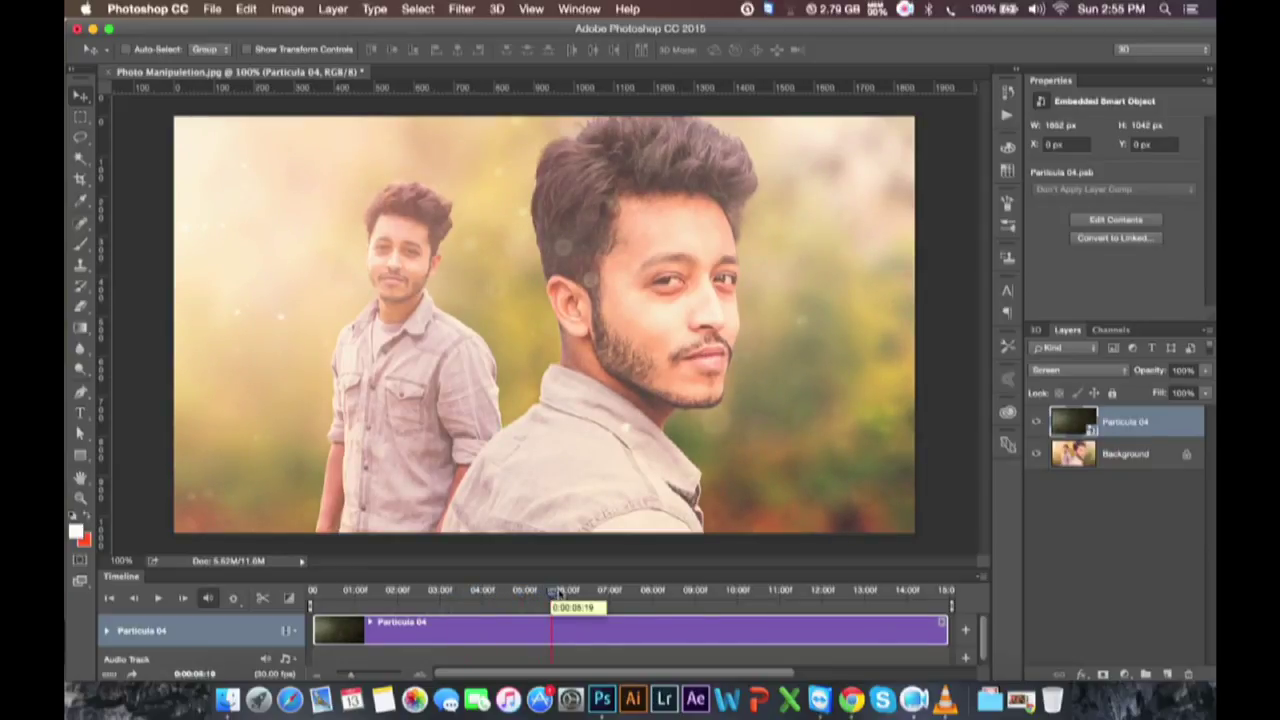
{"action": "left_click_drag", "start_coordinate": [560, 592], "coordinate": [650, 591]}
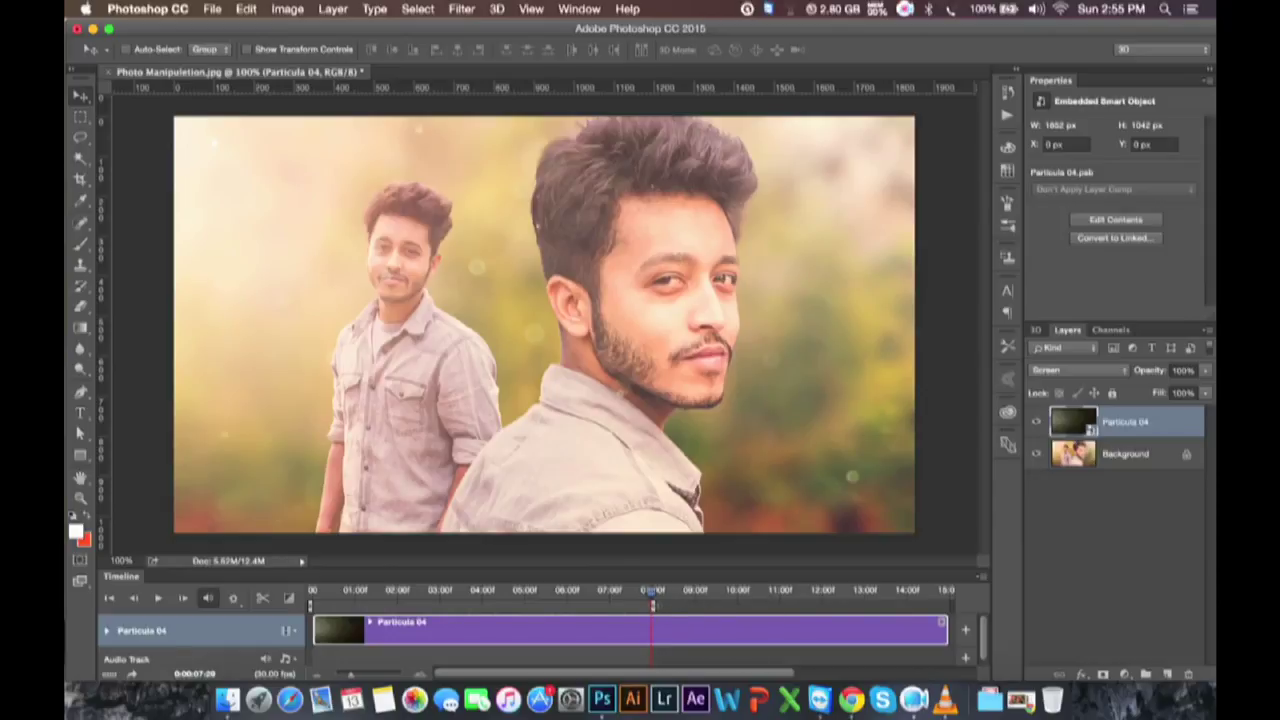
{"action": "left_click", "coordinate": [525, 592]}
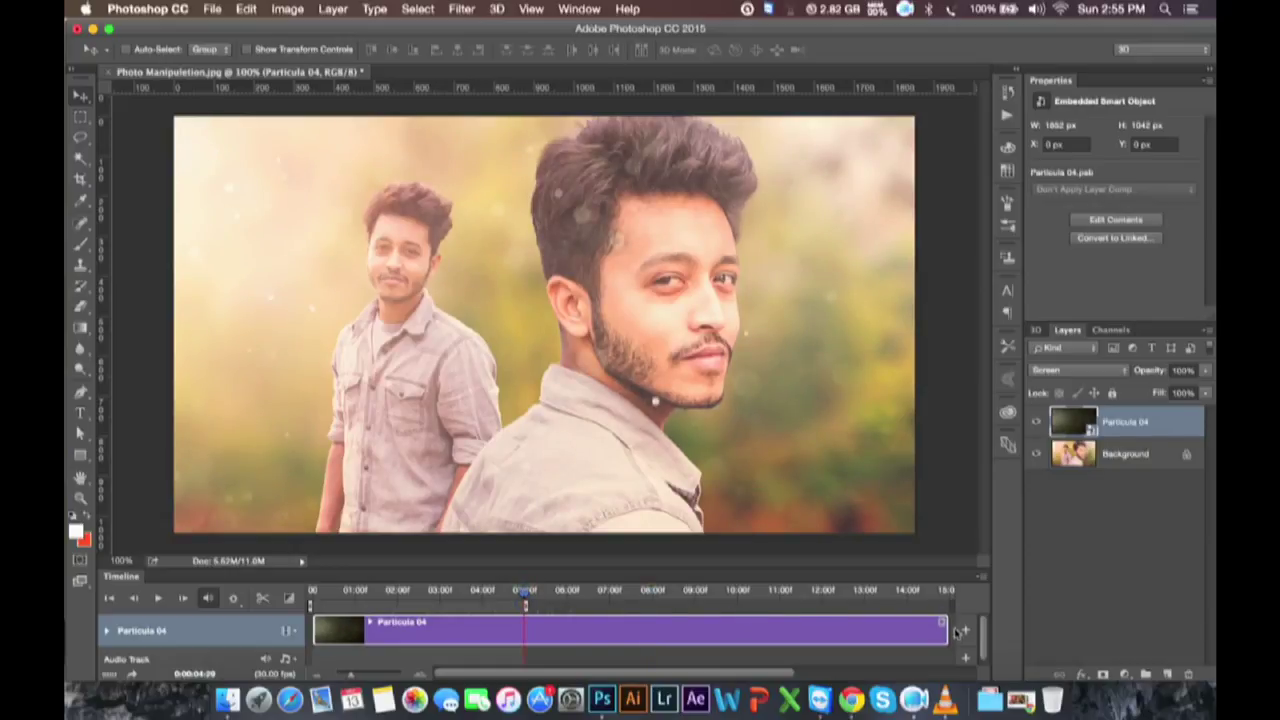
- Trim the Particula 04 clip's end from 15:00 back to the playhead at 04:29
{"action": "left_click_drag", "start_coordinate": [947, 628], "coordinate": [947, 628]}
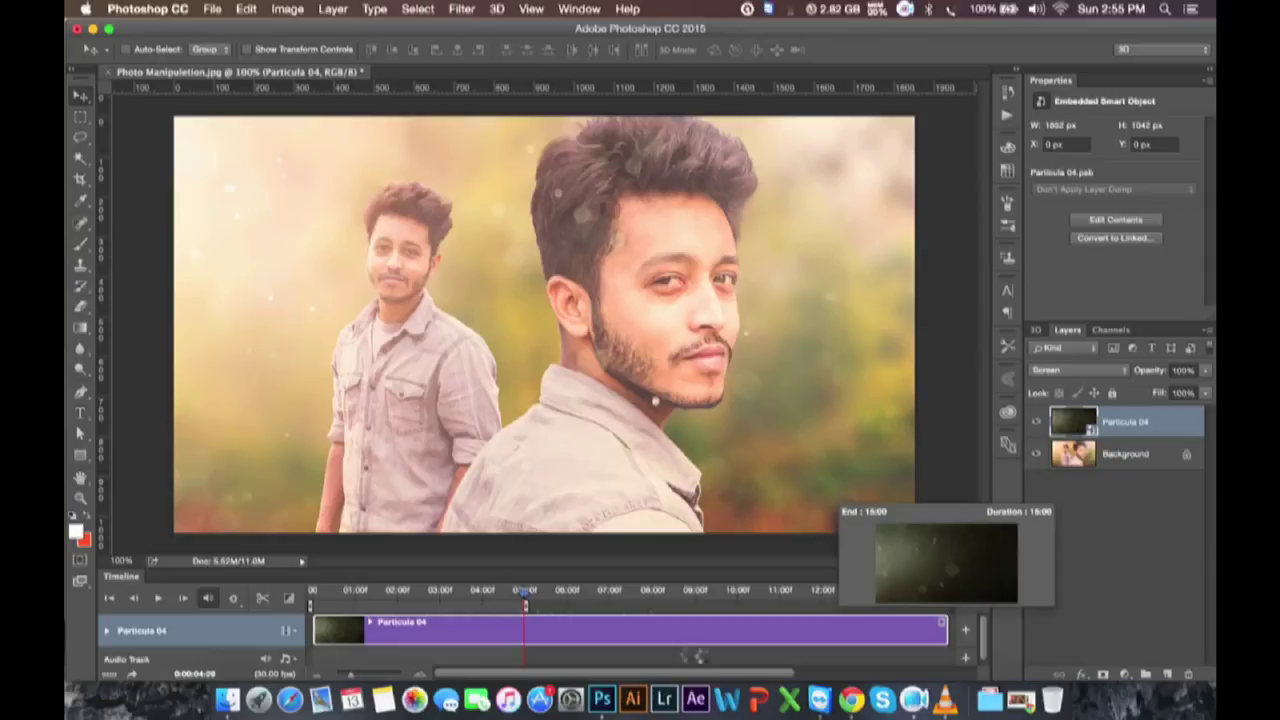
{"action": "mouse_move", "coordinate": [690, 655]}
{"action": "left_mouse_down"}
{"action": "mouse_move", "coordinate": [596, 619]}
{"action": "mouse_move", "coordinate": [524, 626]}
{"action": "left_mouse_up"}
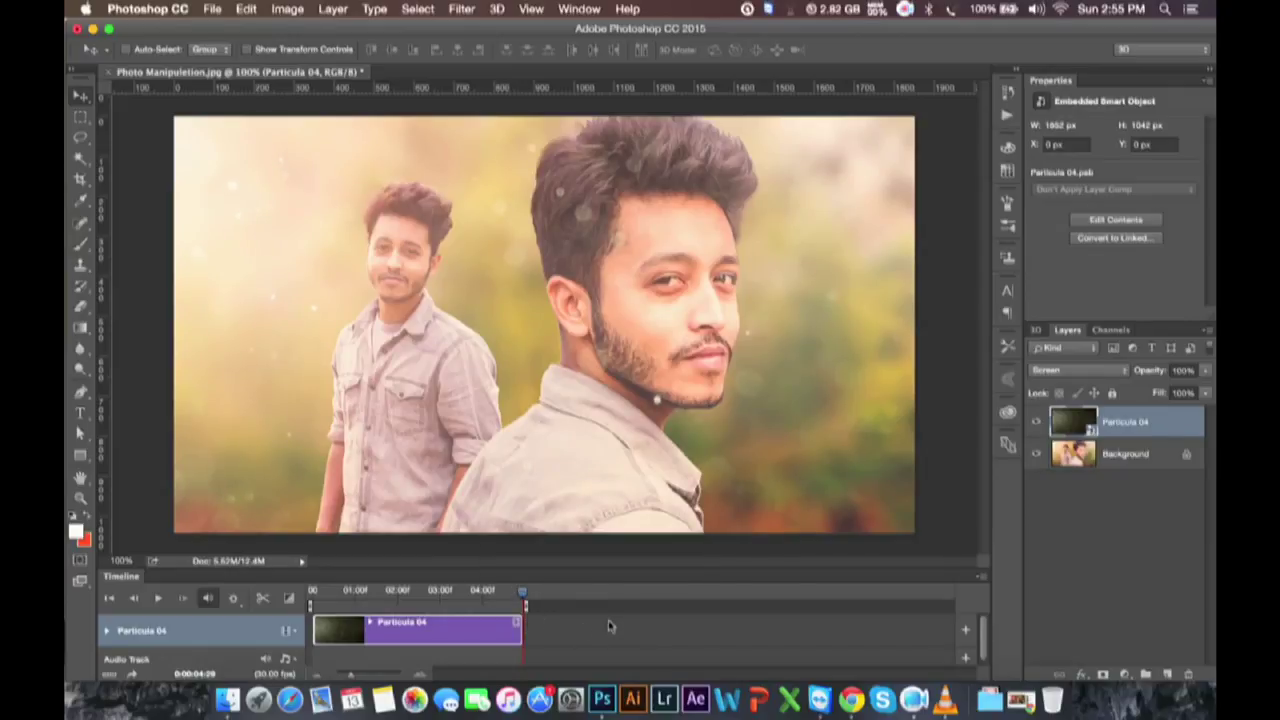
{"action": "scroll", "coordinate": [610, 626], "scroll_direction": "down", "scroll_amount": 1}
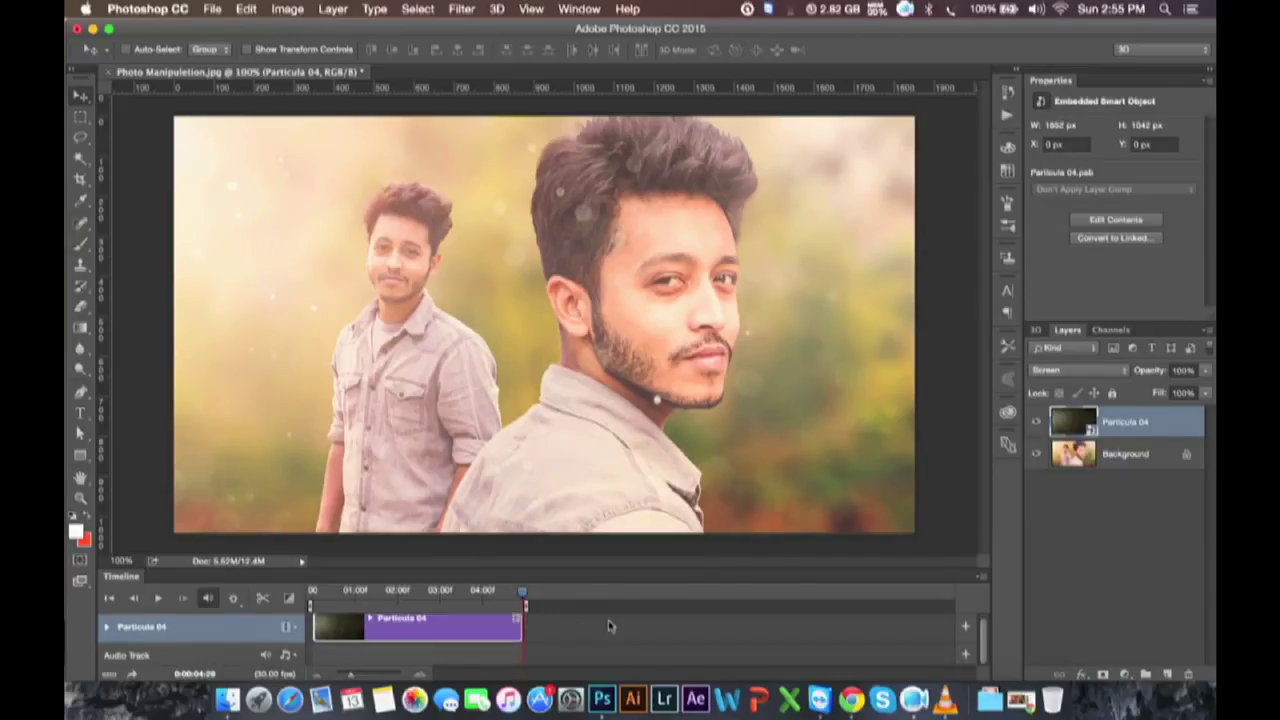
{"action": "left_click", "coordinate": [466, 592]}
- Review Render Video settings, keeping QuickTime format and Document Size output
{"action": "left_click", "coordinate": [420, 596]}
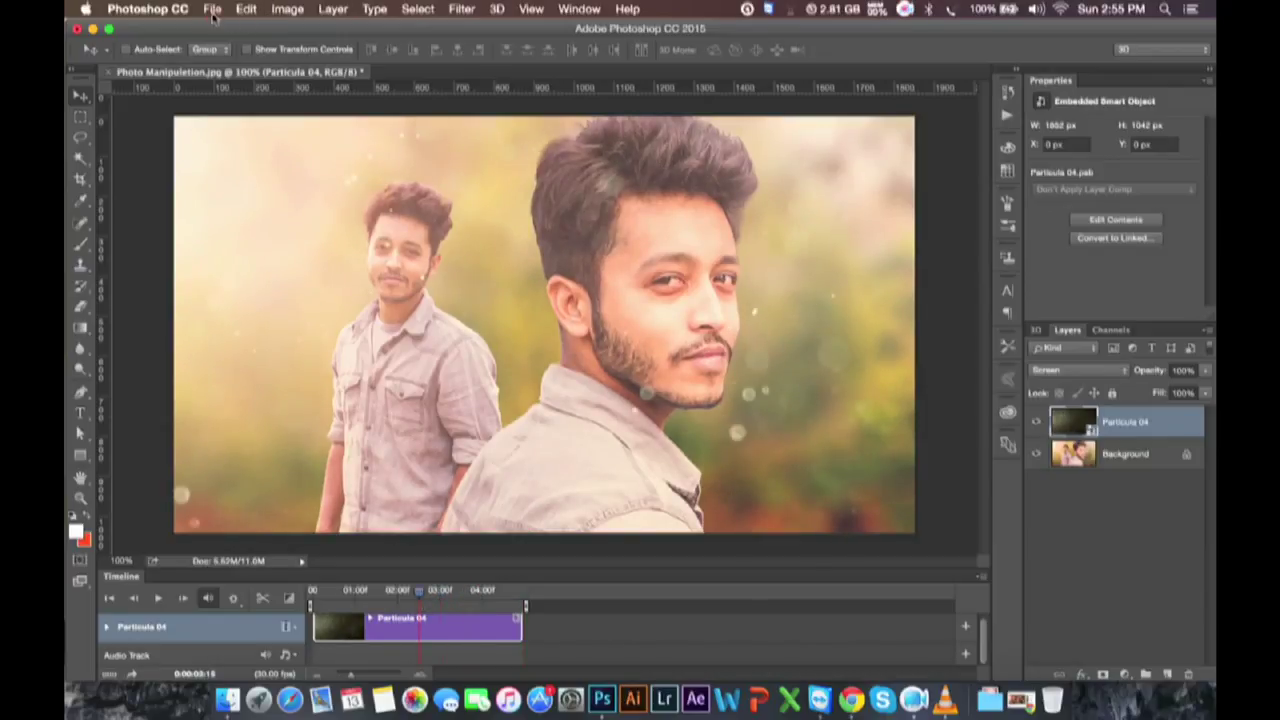
{"action": "left_click", "coordinate": [213, 12]}
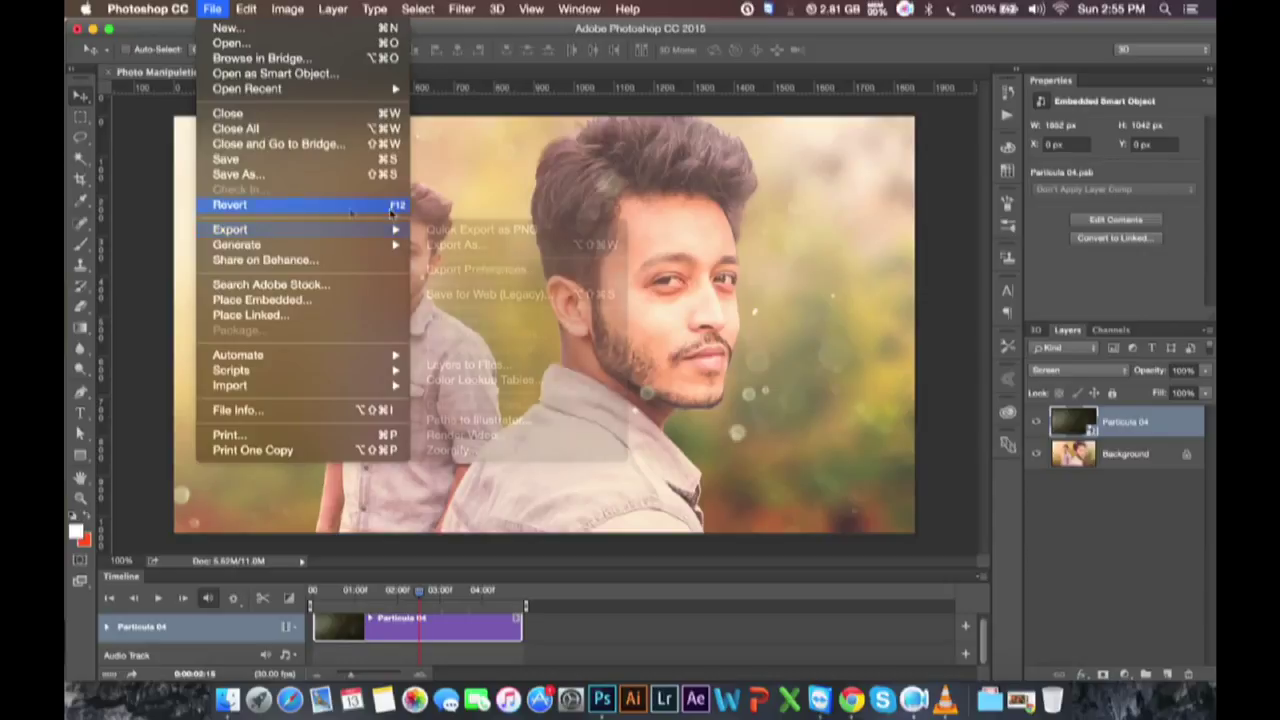
{"action": "mouse_move", "coordinate": [300, 229]}
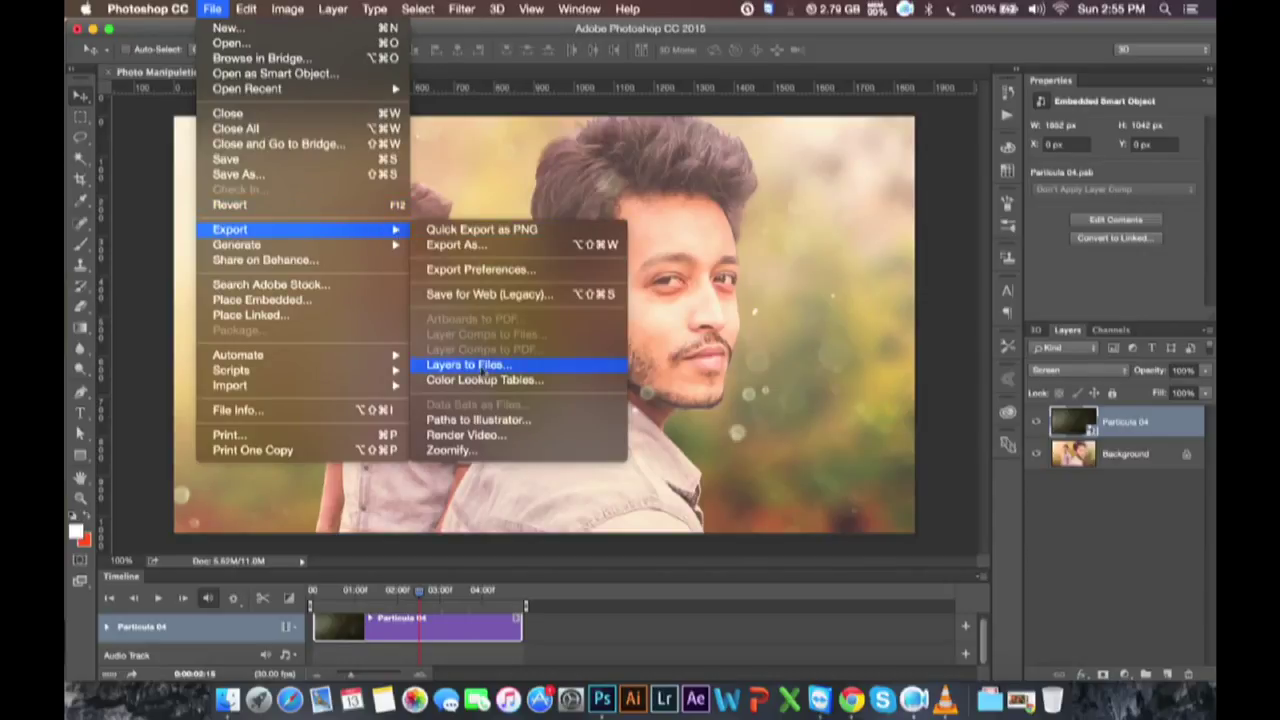
{"action": "left_click", "coordinate": [468, 435]}
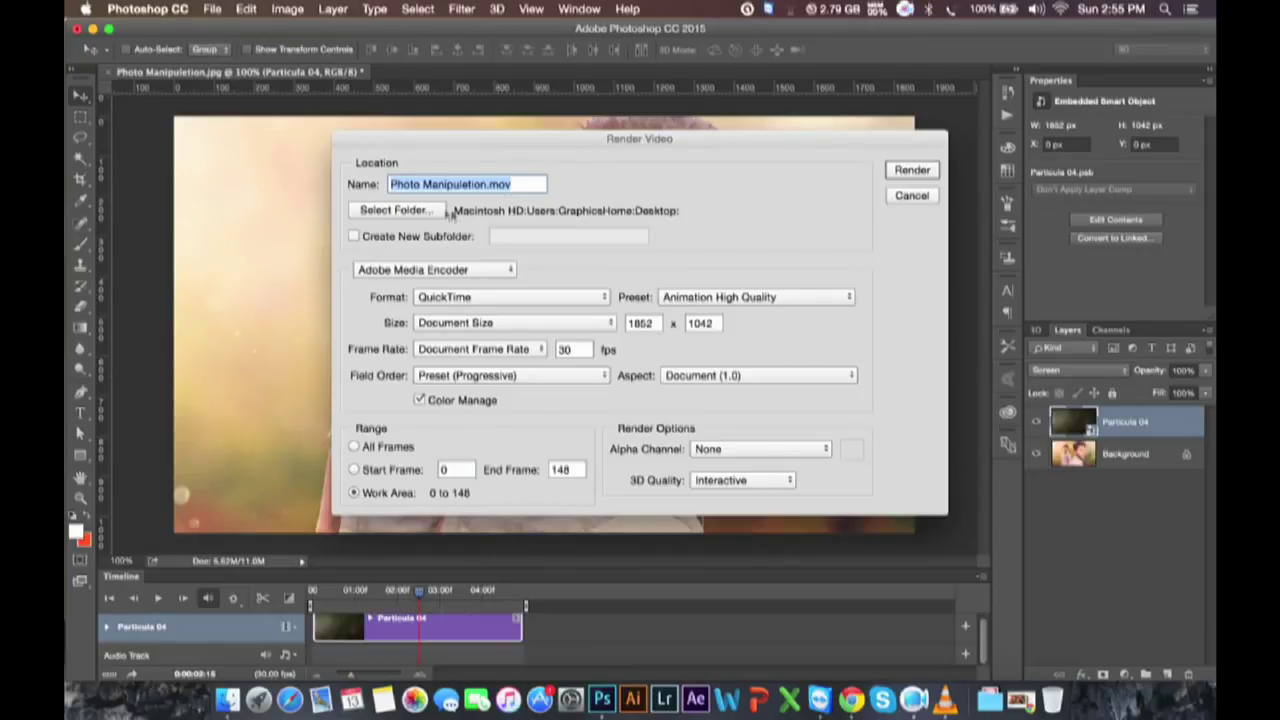
{"action": "left_click", "coordinate": [495, 297]}
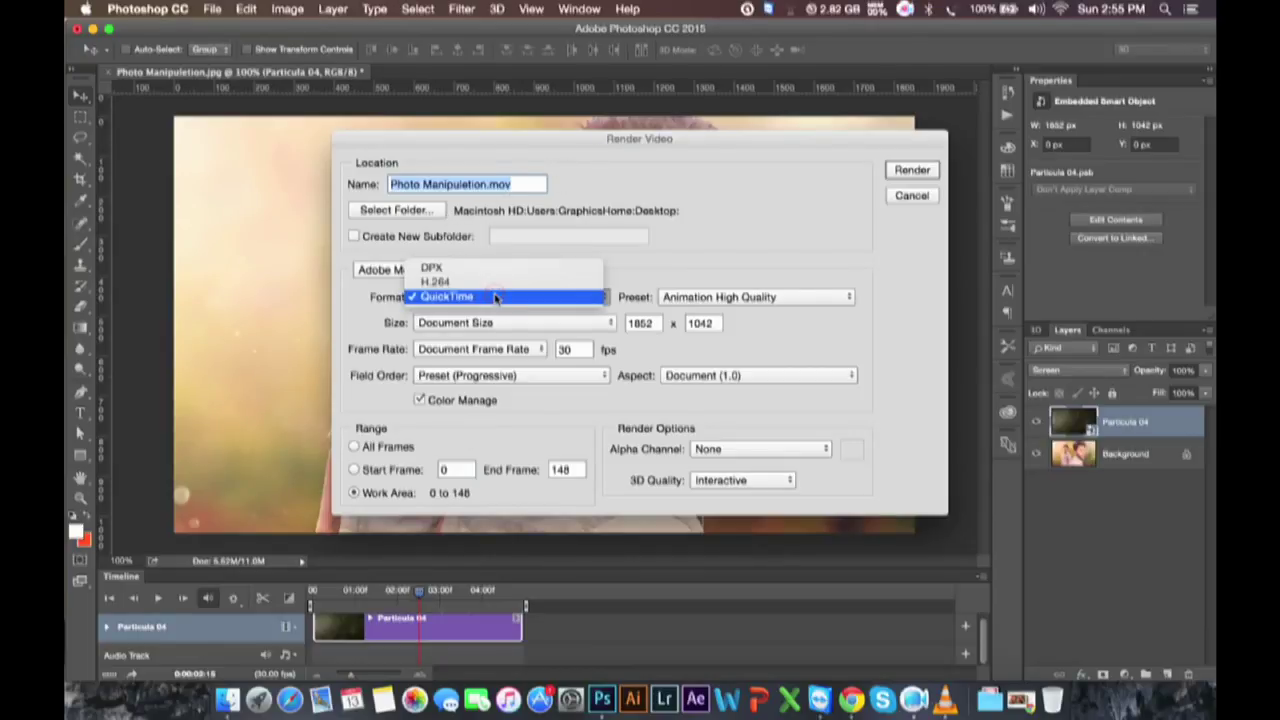
{"action": "left_click", "coordinate": [695, 241]}
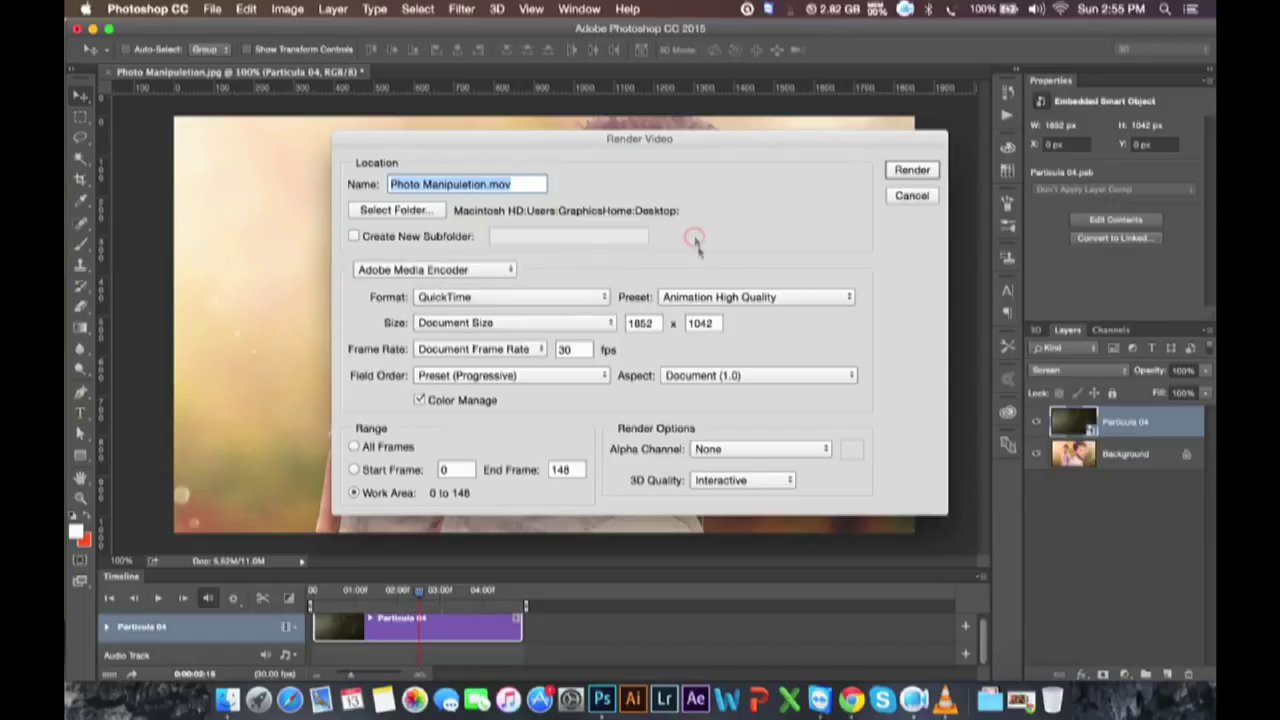
{"action": "left_click", "coordinate": [612, 324]}
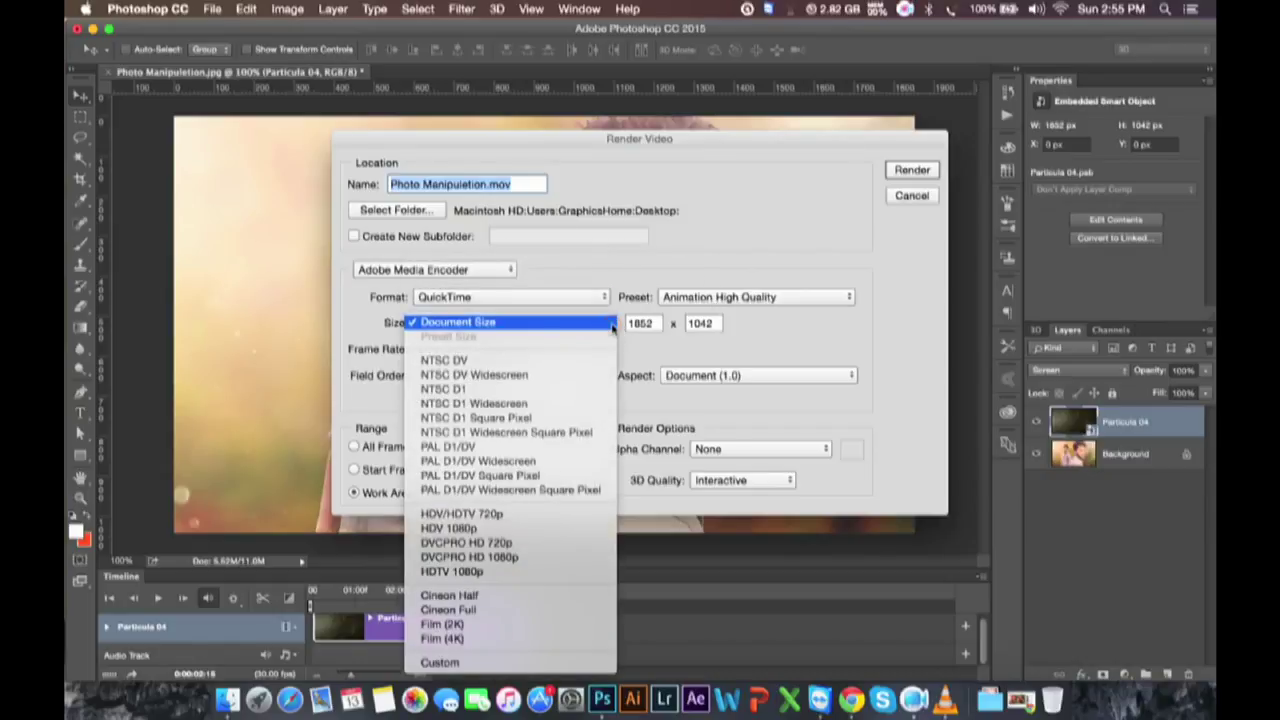
{"action": "left_click", "coordinate": [595, 322]}
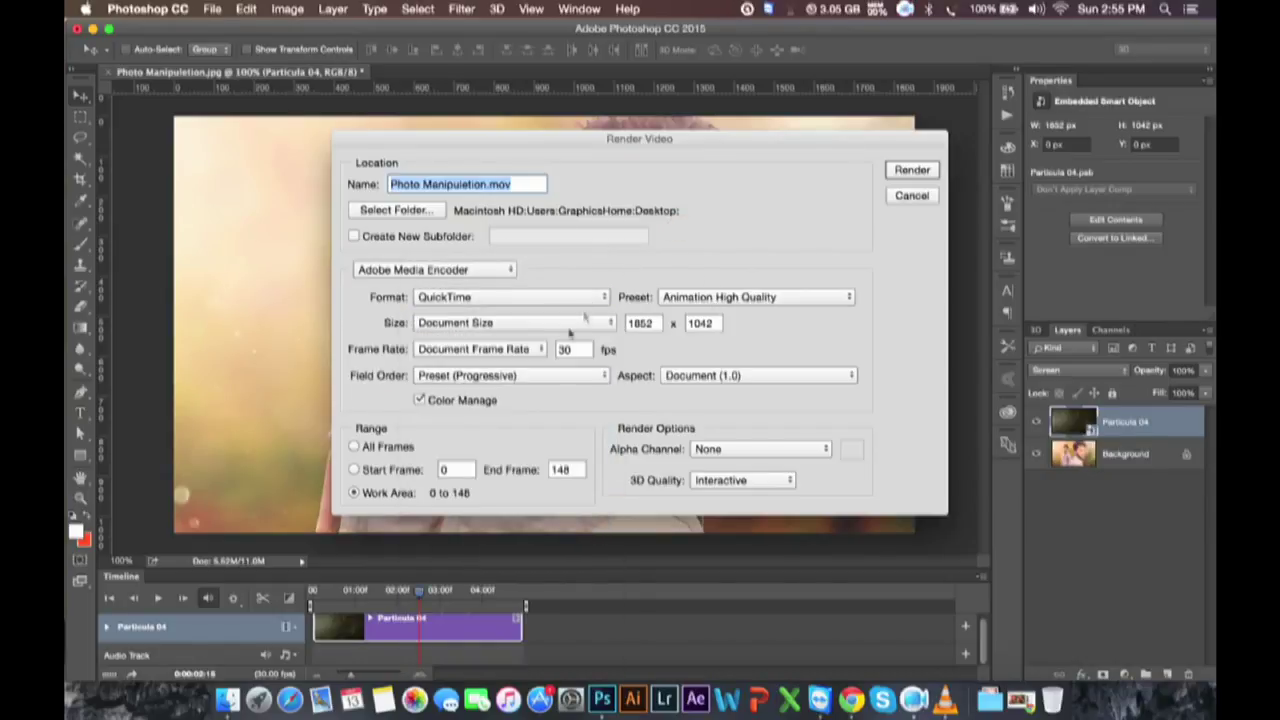
{"action": "left_click", "coordinate": [926, 197]}
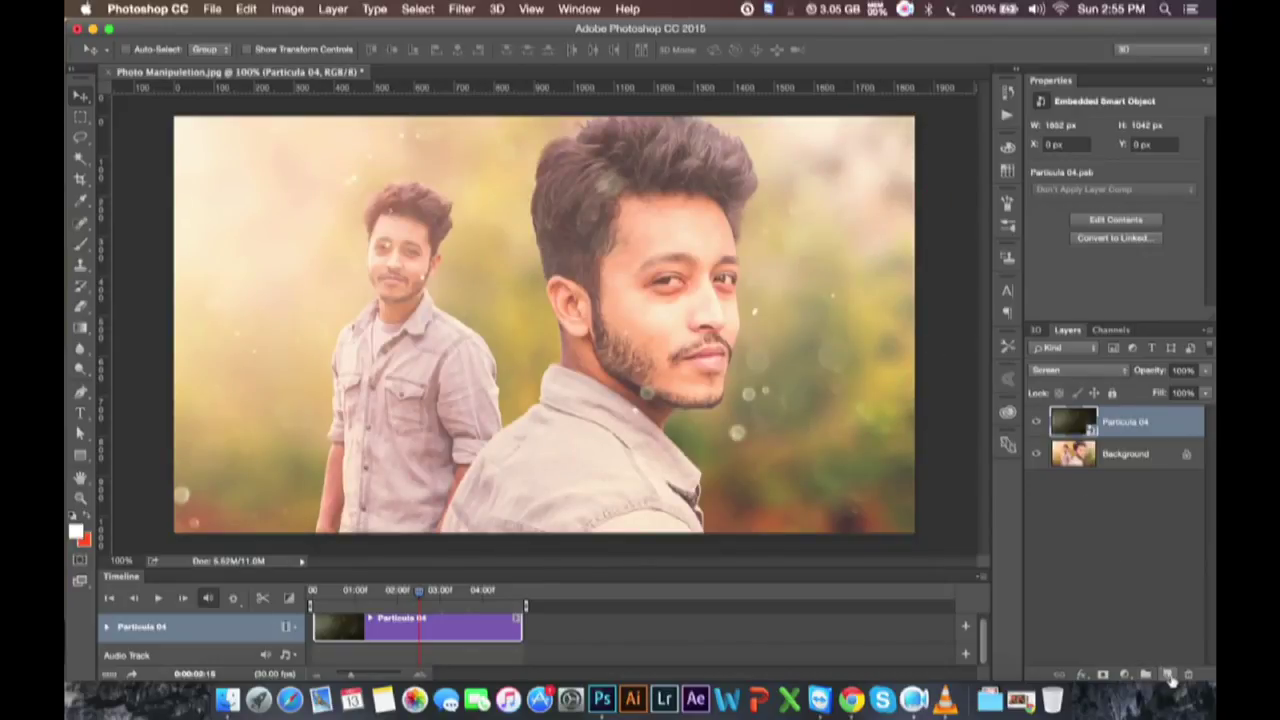
- Add a new layer above the particle video and fill it with black
{"action": "left_click", "coordinate": [1168, 675]}
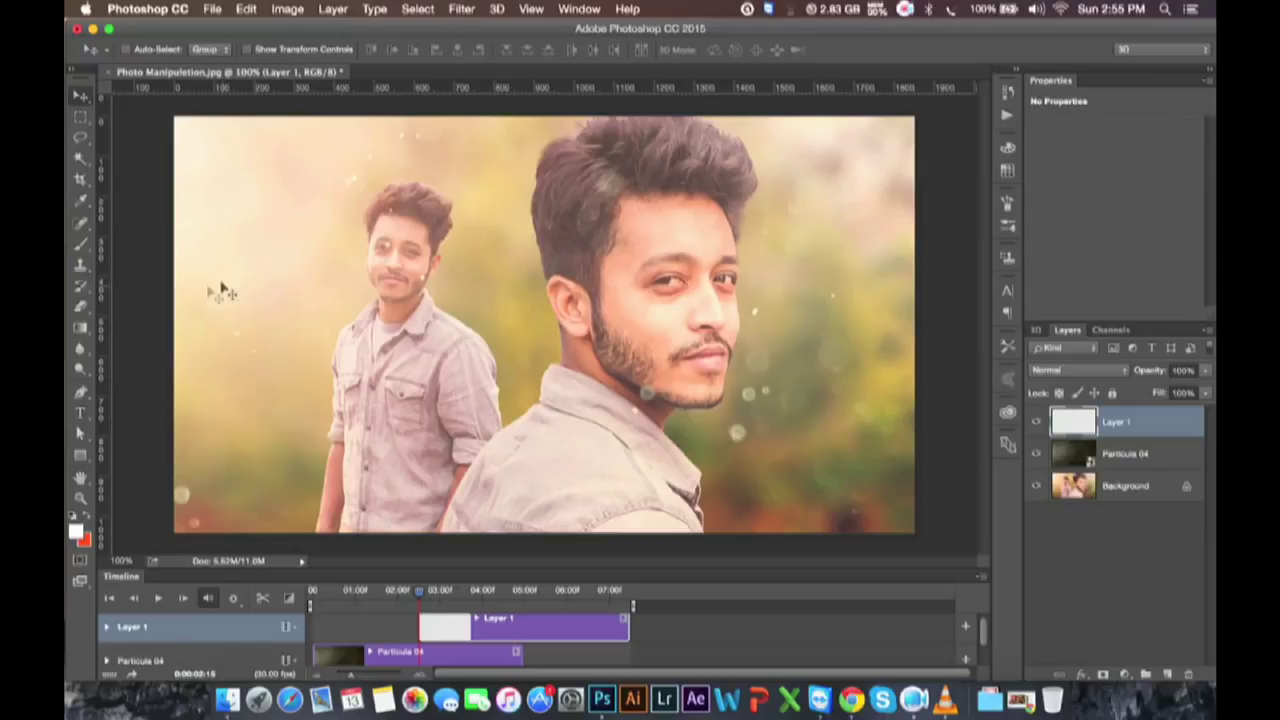
{"action": "left_click", "coordinate": [72, 516]}
{"action": "key", "text": "super+BackSpace"}
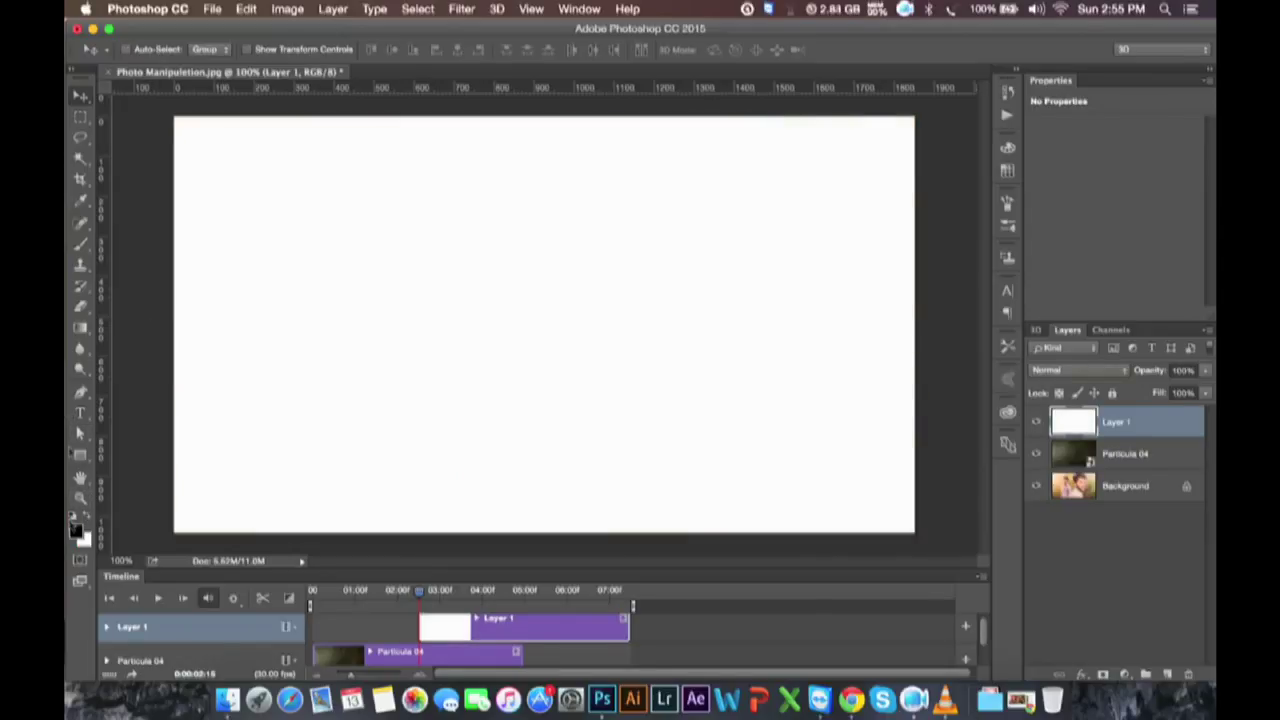
{"action": "key", "text": "alt+BackSpace"}
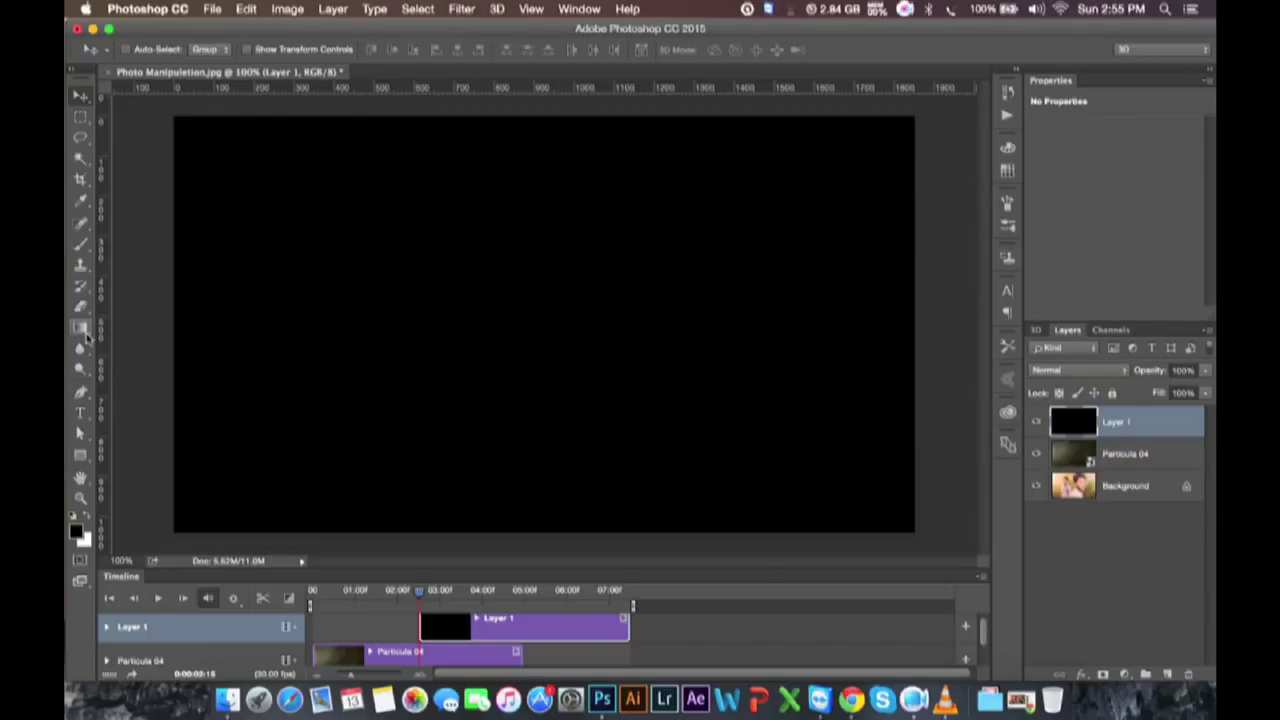
- Delete a wide central band from the black layer to leave letterbox bars, then hide it
{"action": "left_click", "coordinate": [80, 116]}
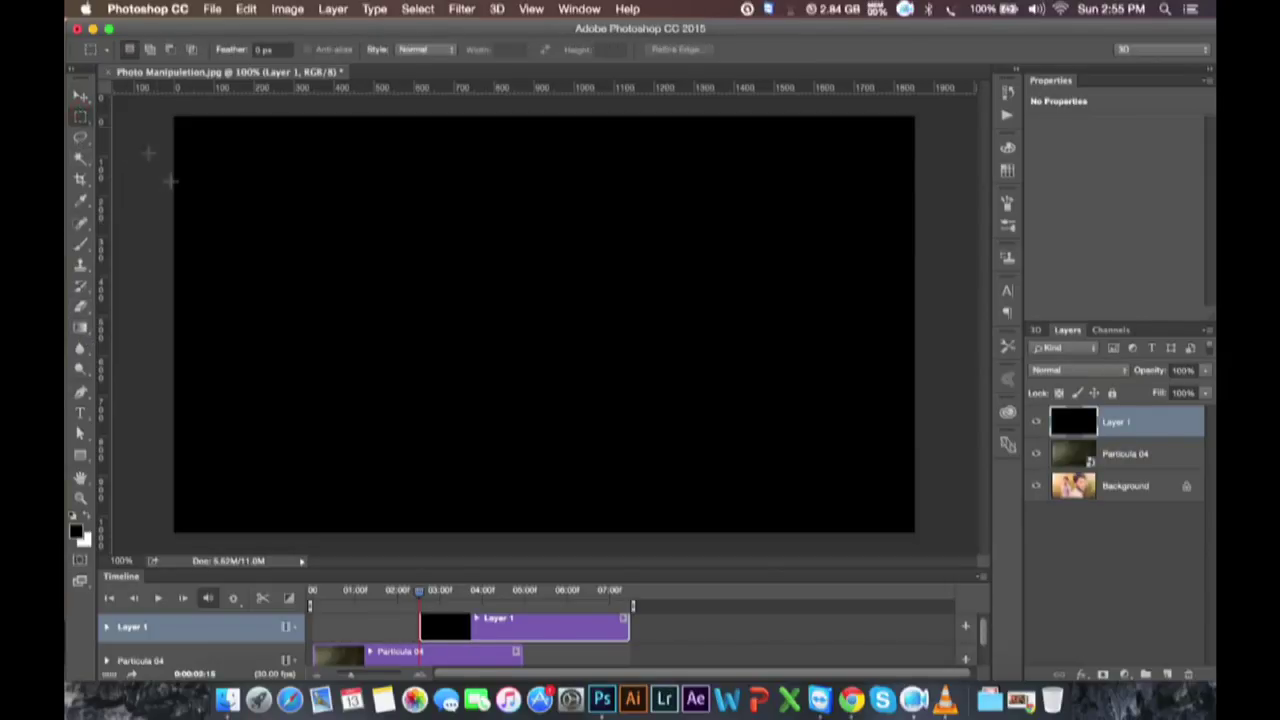
{"action": "left_click_drag", "start_coordinate": [175, 168], "coordinate": [903, 464]}
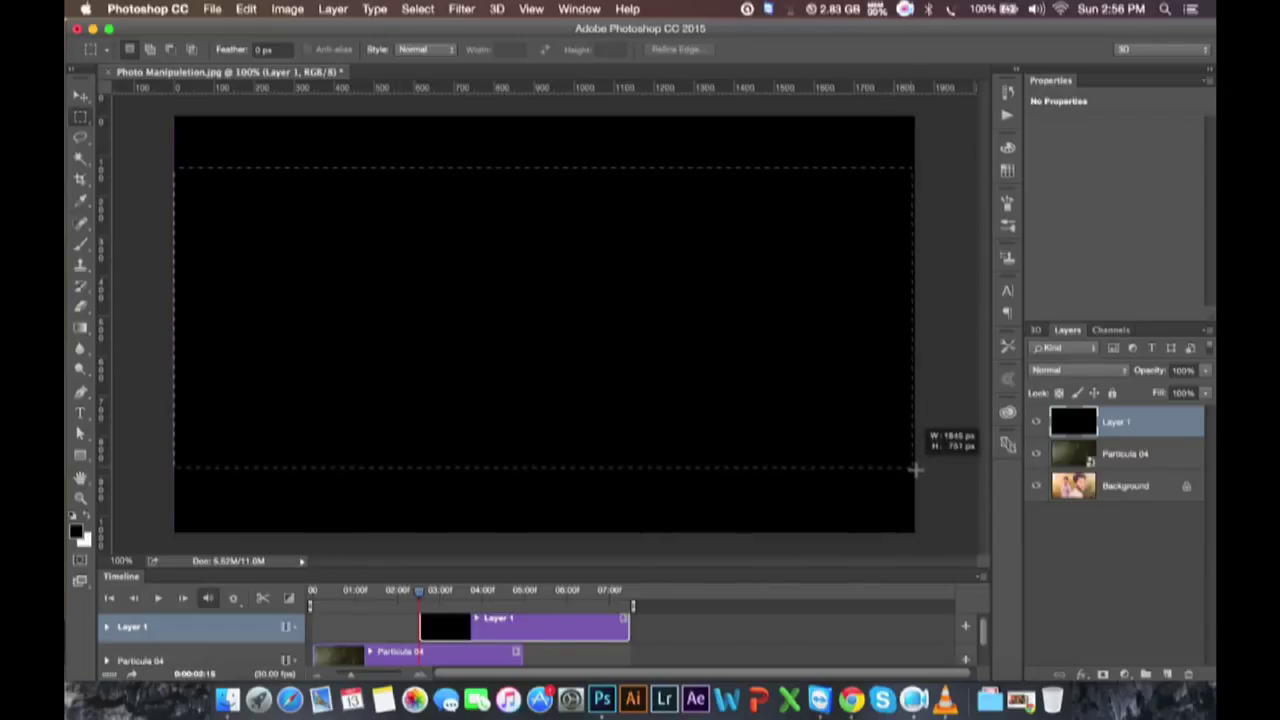
{"action": "left_click_drag", "start_coordinate": [903, 464], "coordinate": [918, 478]}
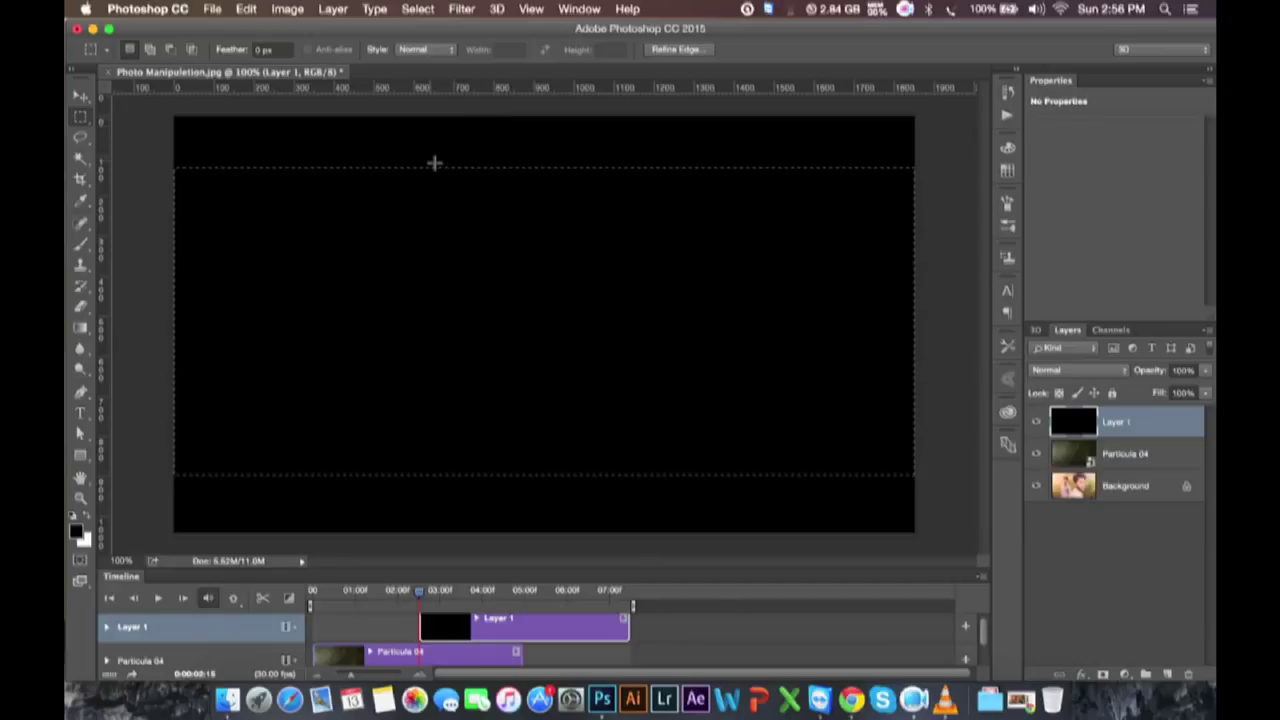
{"action": "key", "text": "Delete"}
{"action": "left_click", "coordinate": [860, 347]}
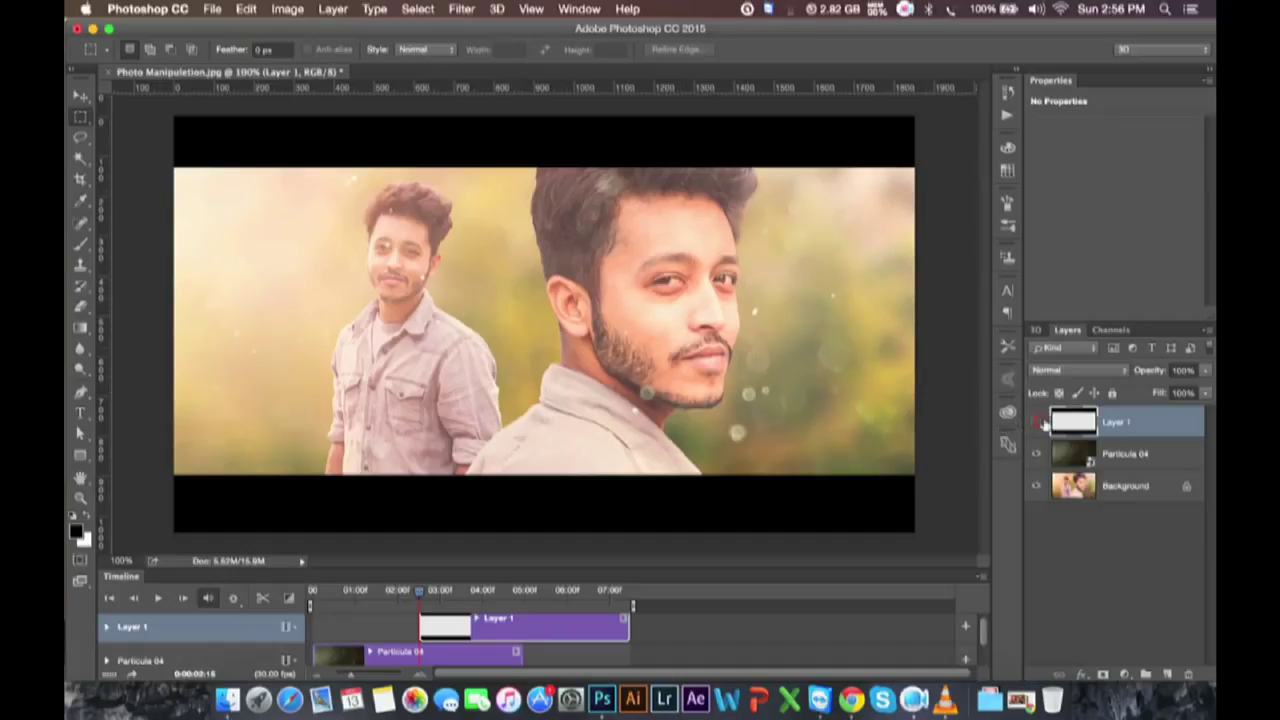
{"action": "left_click", "coordinate": [1036, 422]}
- Render the animation as a QuickTime movie named 'Photo 2 Manipuletion.mov' to the desktop
{"action": "left_click", "coordinate": [208, 9]}
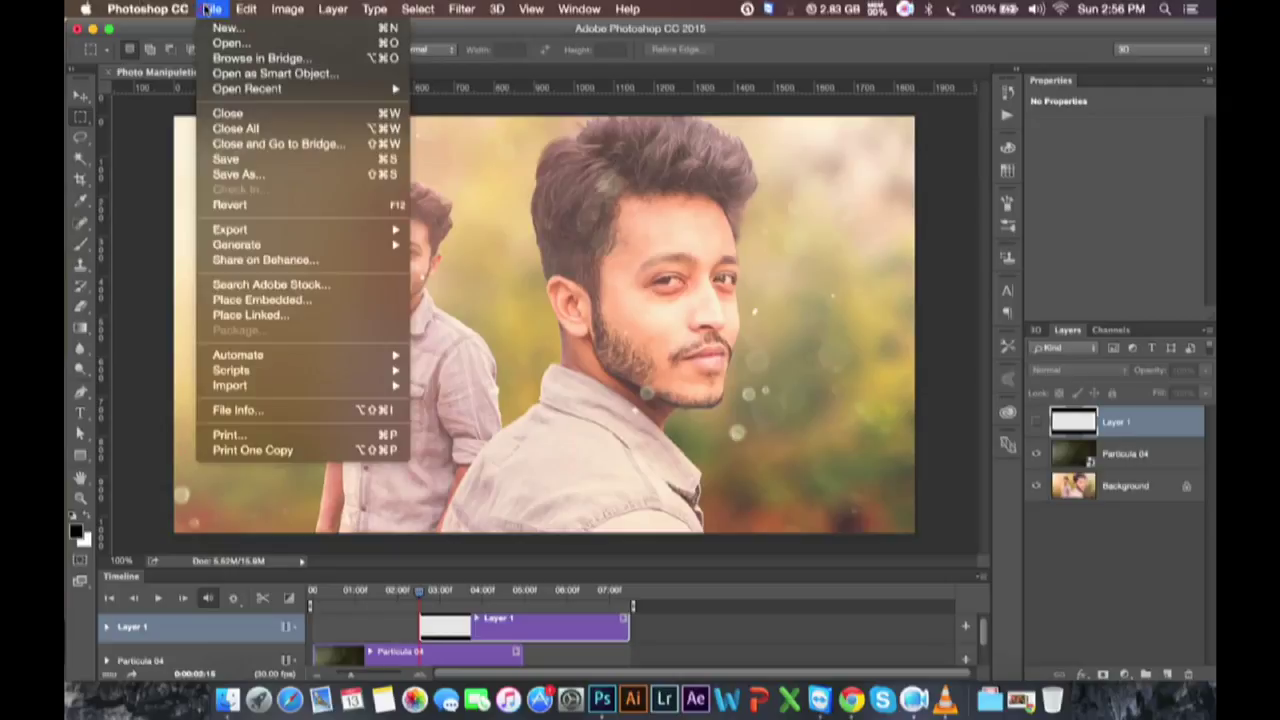
{"action": "mouse_move", "coordinate": [230, 229]}
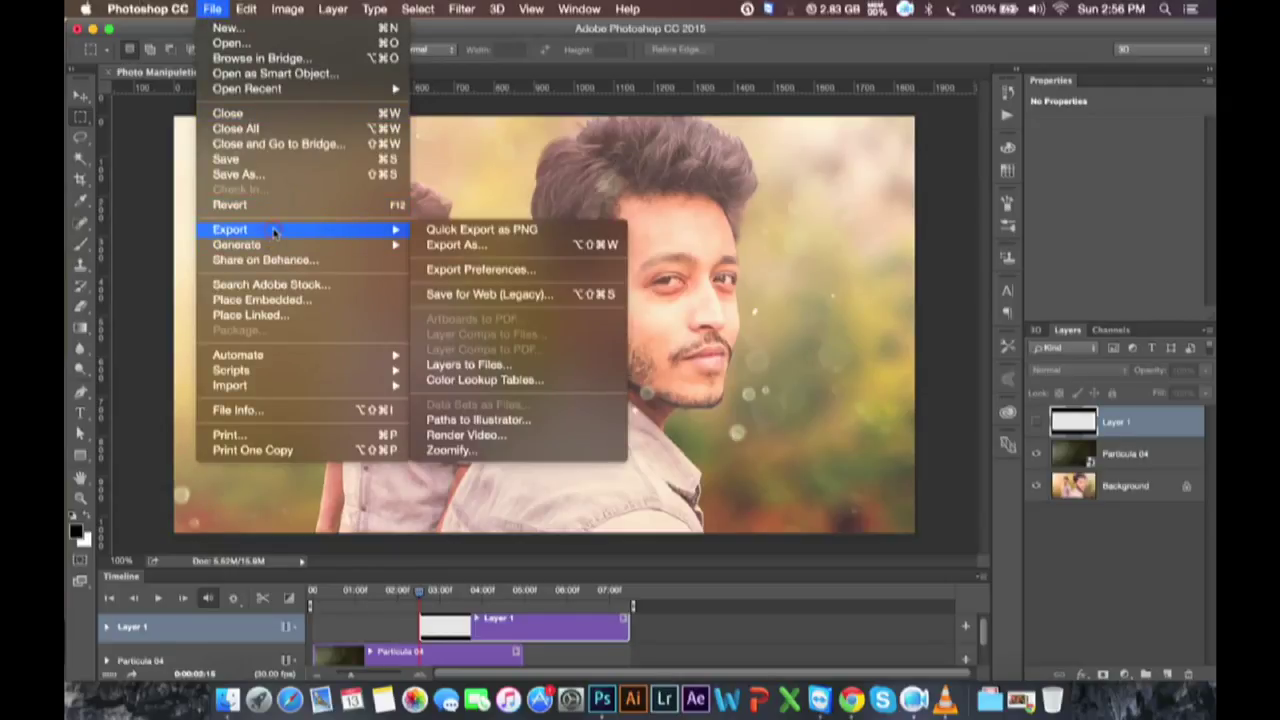
{"action": "left_click", "coordinate": [484, 437]}
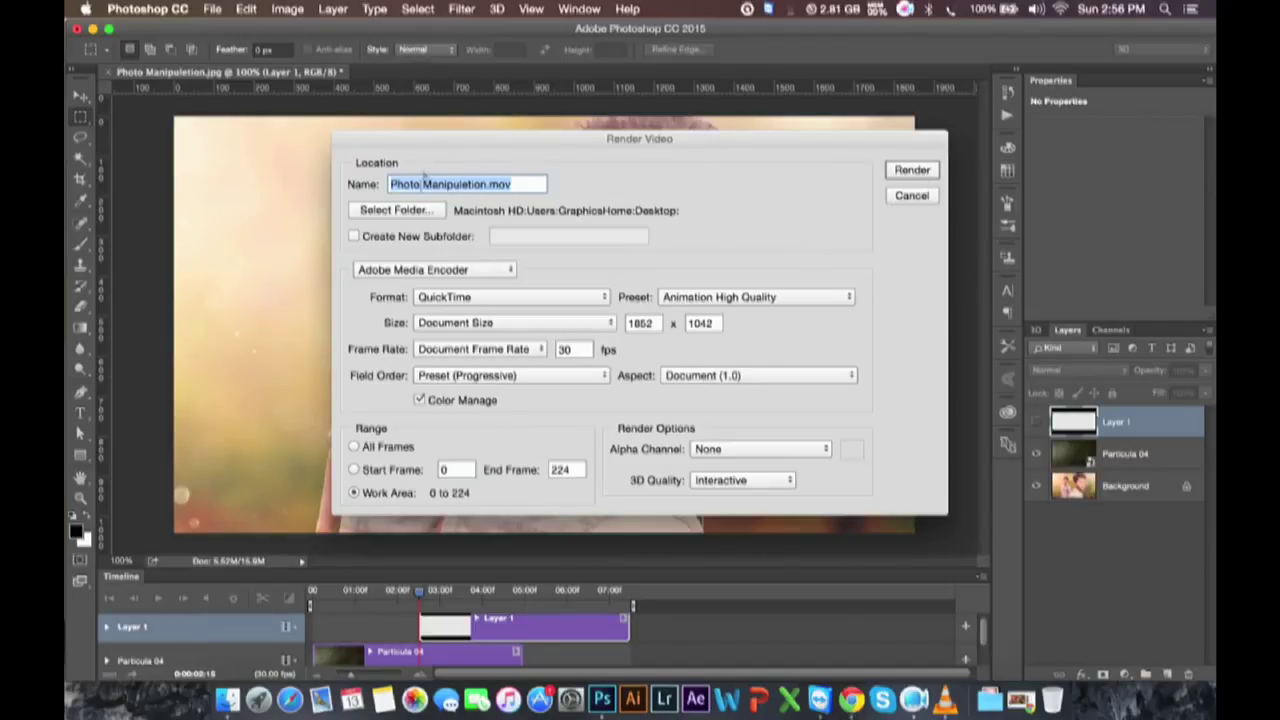
{"action": "double_click", "coordinate": [484, 184]}
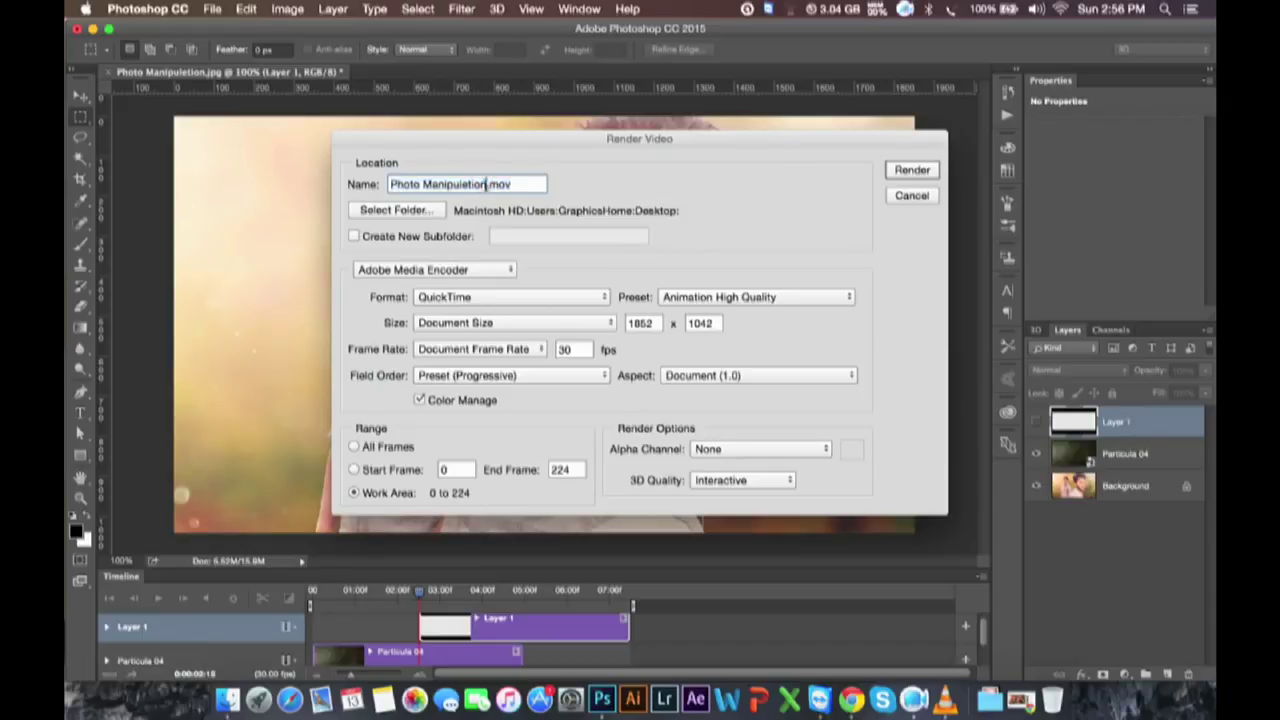
{"action": "left_click", "coordinate": [485, 184]}
{"action": "key", "text": "alt+Left"}
{"action": "type", "text": "2"}
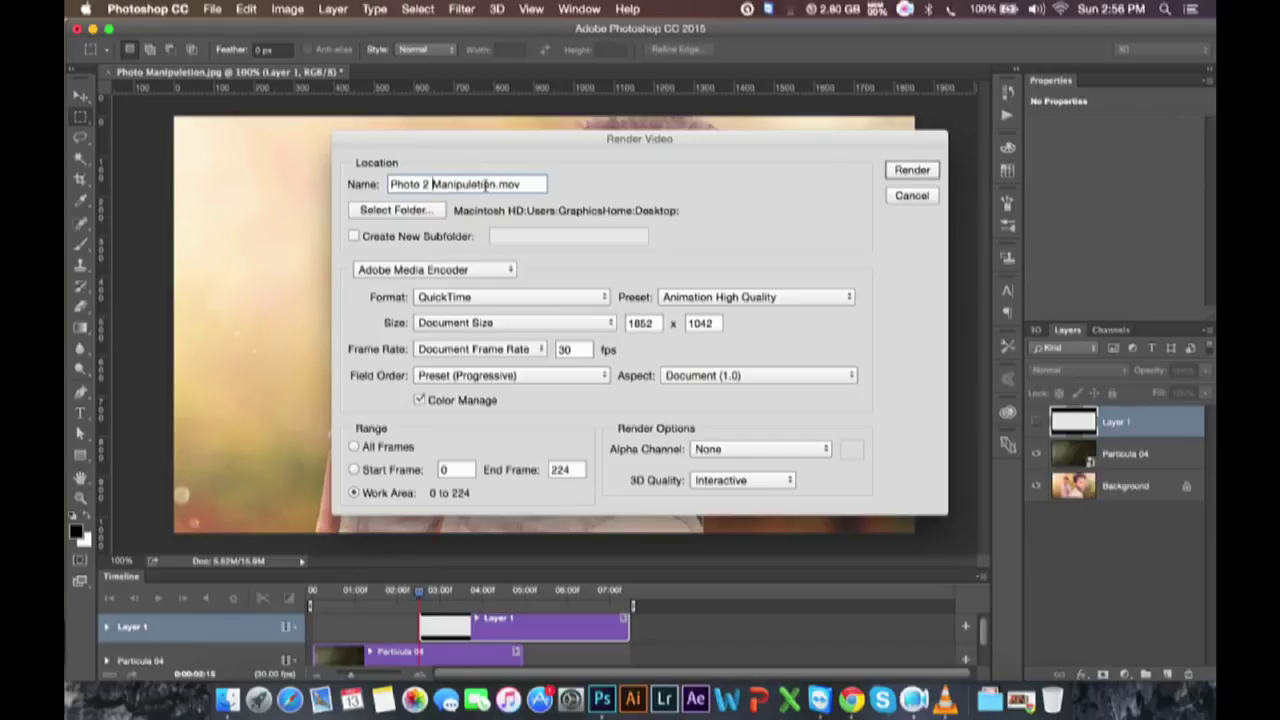
{"action": "left_click", "coordinate": [910, 171]}
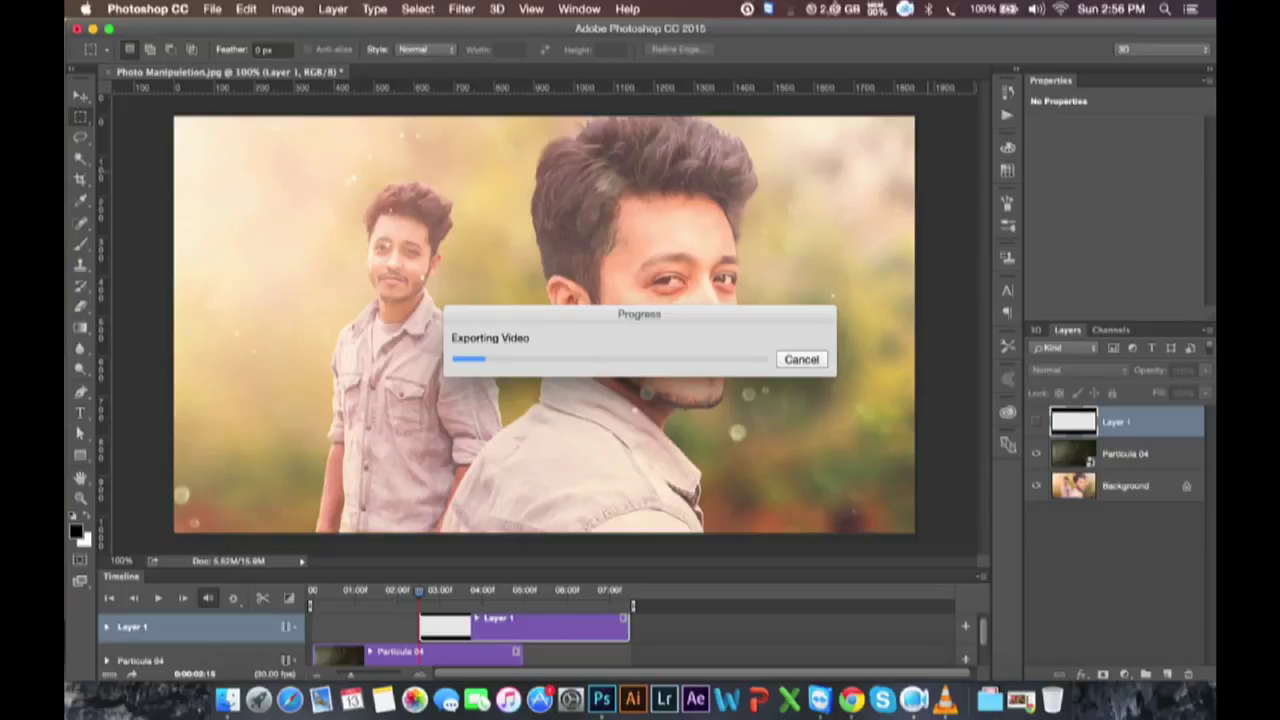
{"action": "left_click", "coordinate": [905, 9]}
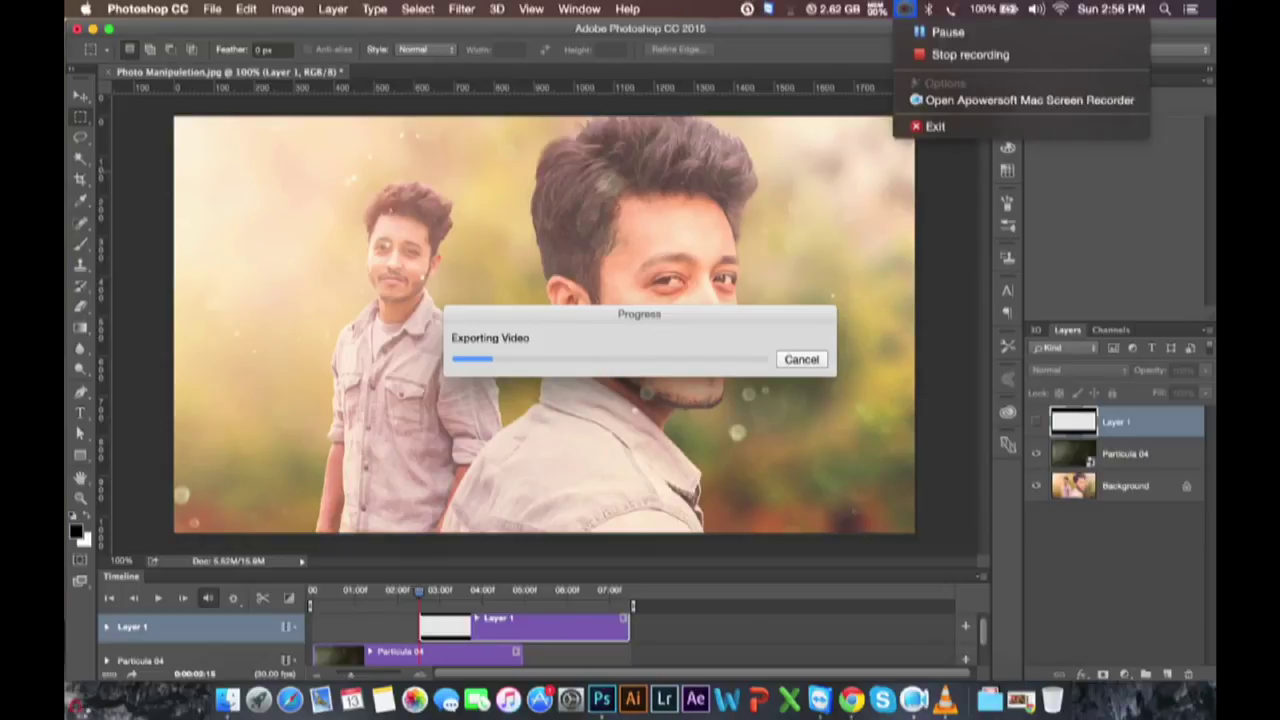
- Minimize Photoshop and close the Particula and other Finder folder windows to reveal the desktop
{"action": "left_click", "coordinate": [932, 38]}
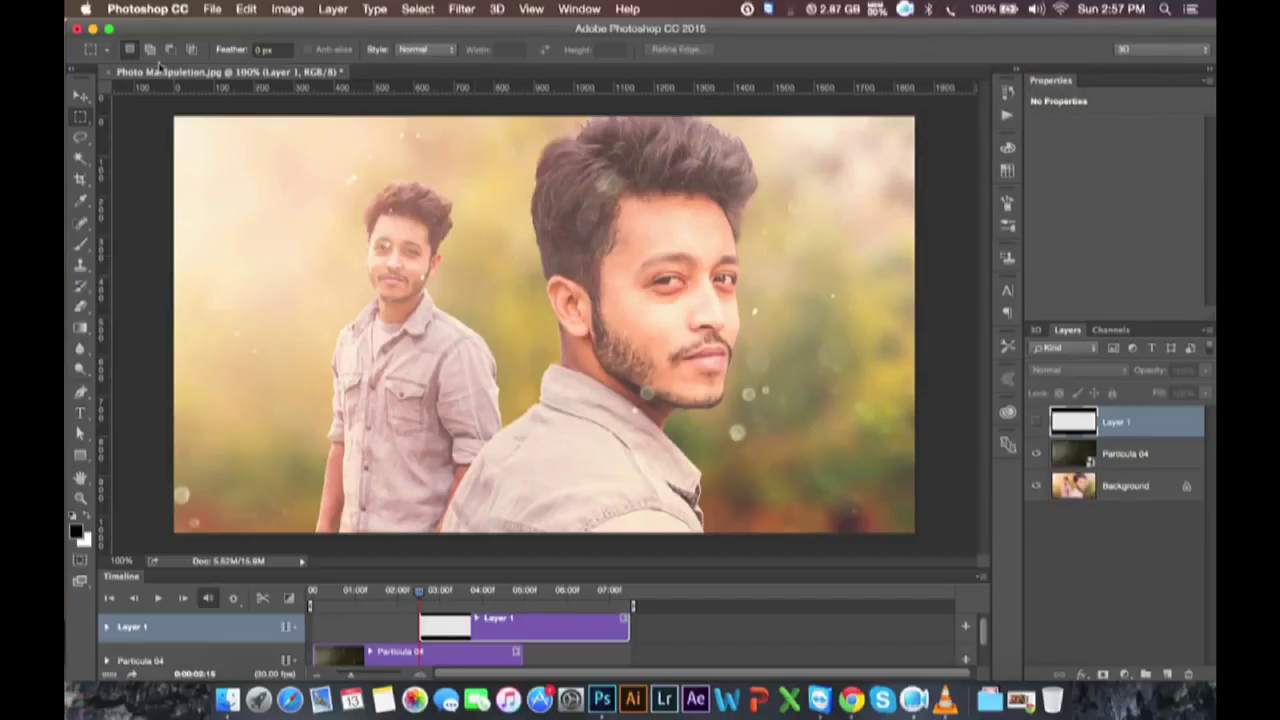
{"action": "left_click", "coordinate": [91, 29]}
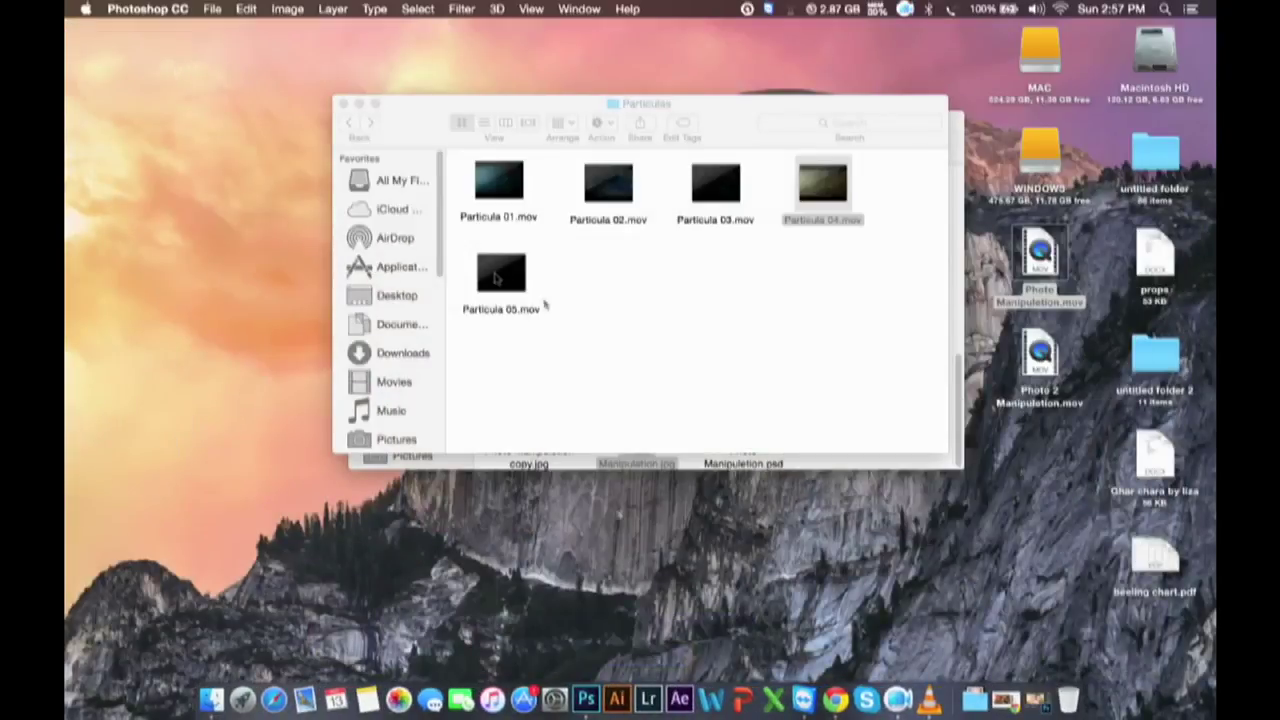
{"action": "left_click", "coordinate": [343, 104]}
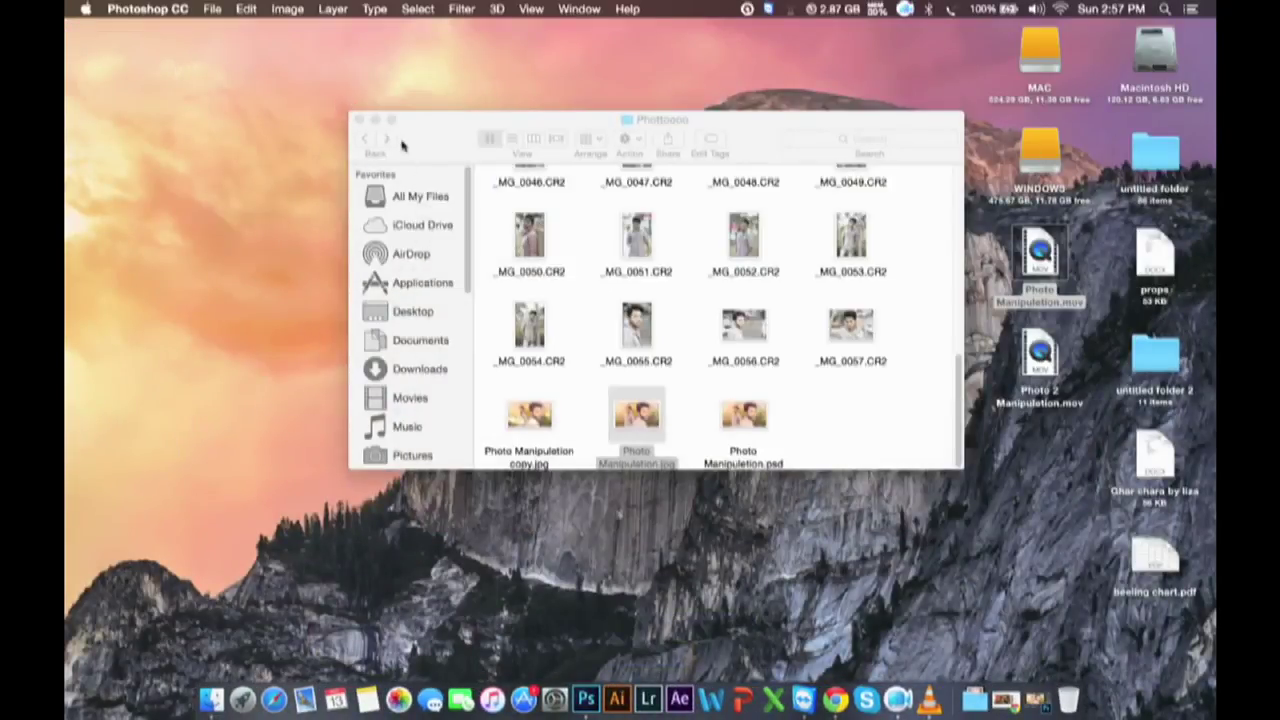
{"action": "left_click", "coordinate": [358, 117]}
{"action": "left_click", "coordinate": [520, 170]}
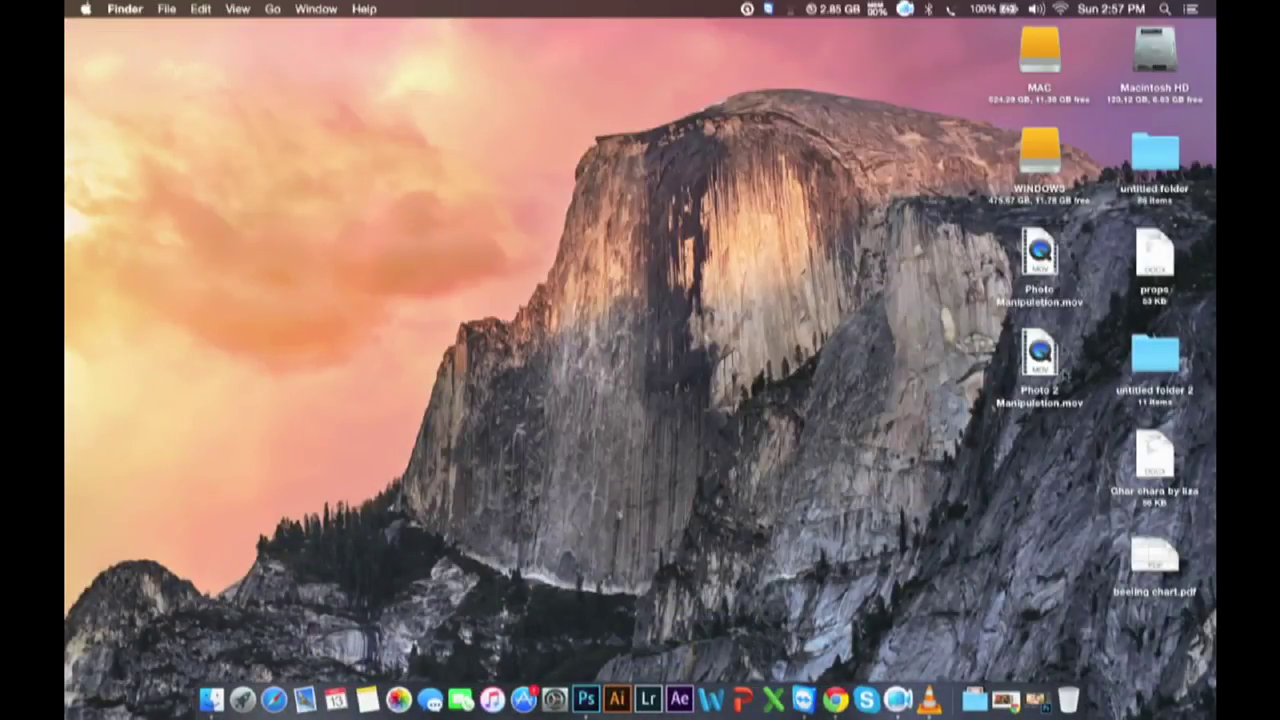
- Open Photo 2 Manipuletion.mov from the desktop in VLC via its right-click menu
{"action": "left_click", "coordinate": [1040, 355]}
{"action": "right_click", "coordinate": [1043, 362]}
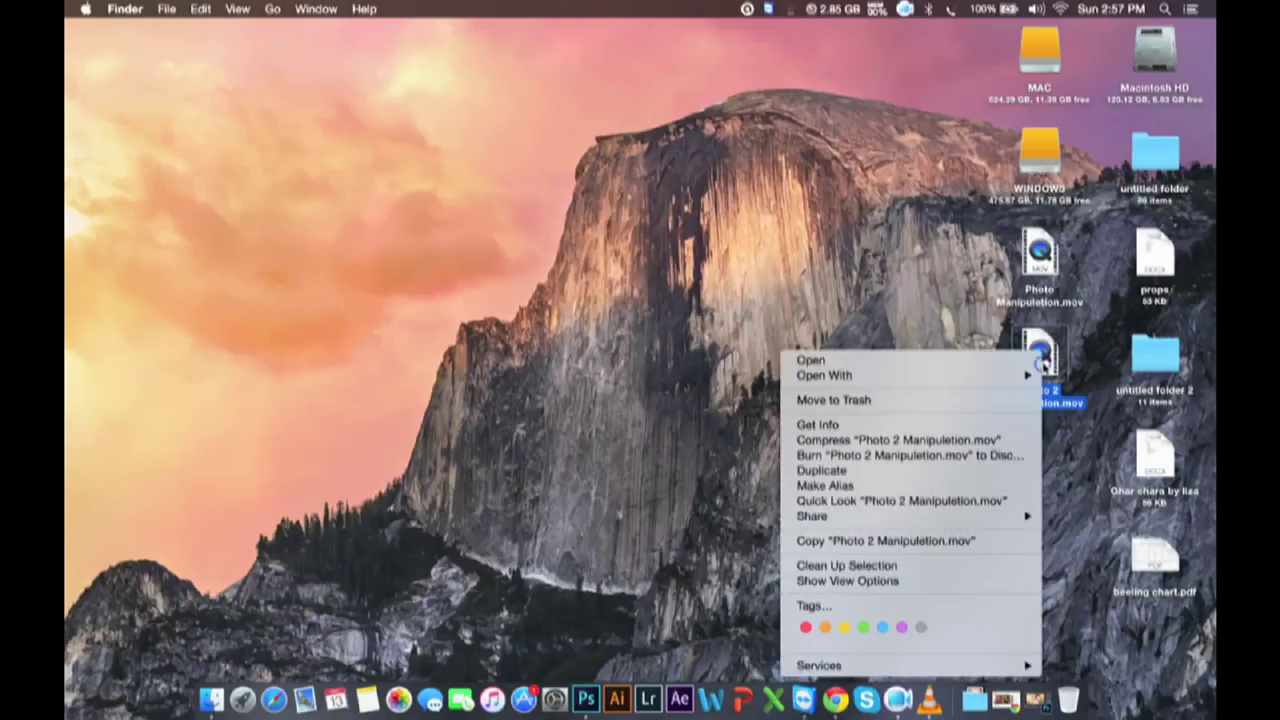
{"action": "mouse_move", "coordinate": [824, 375]}
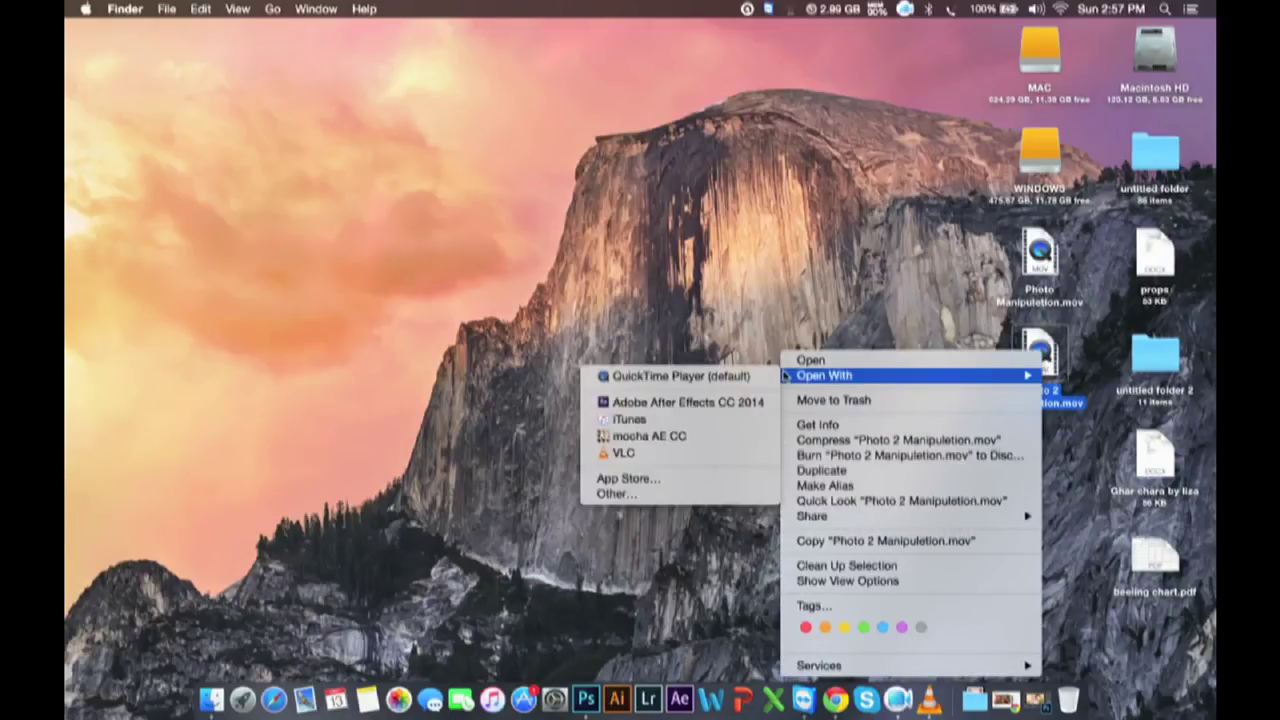
{"action": "left_click", "coordinate": [670, 453]}
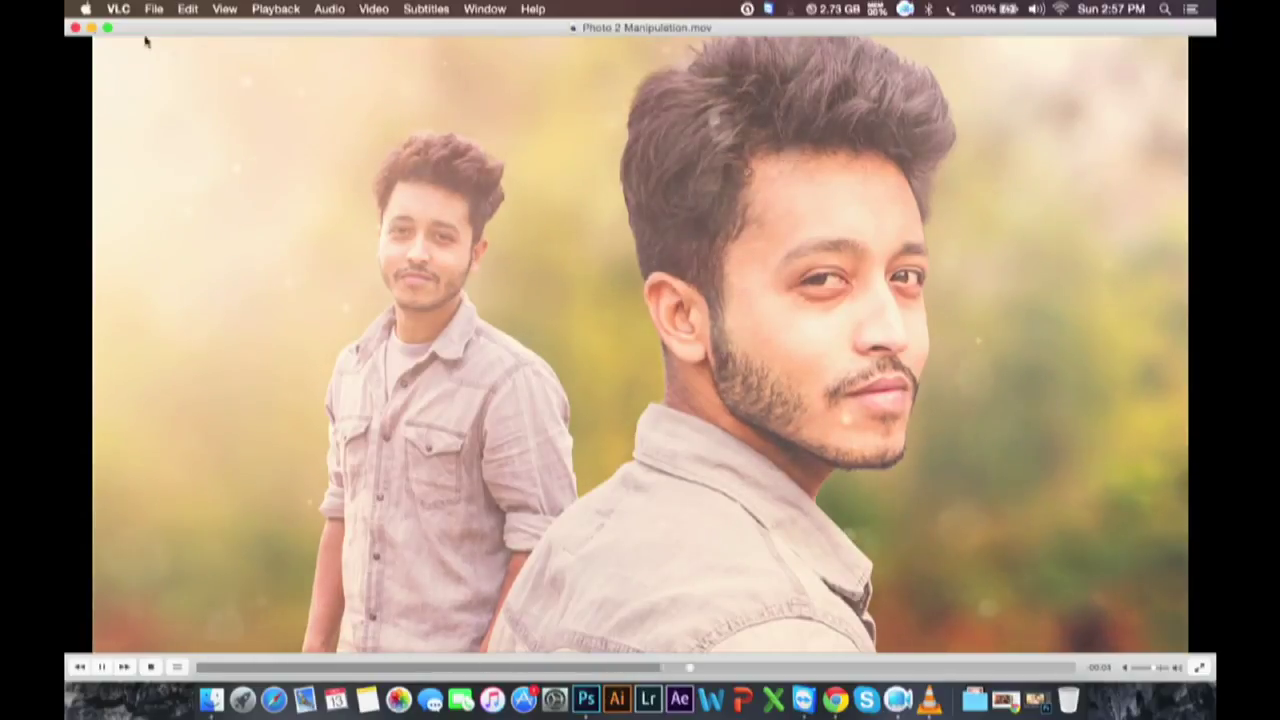
- Close the VLC player after Photo 2 Manipuletion.mov finishes playing
{"action": "left_click", "coordinate": [76, 29]}
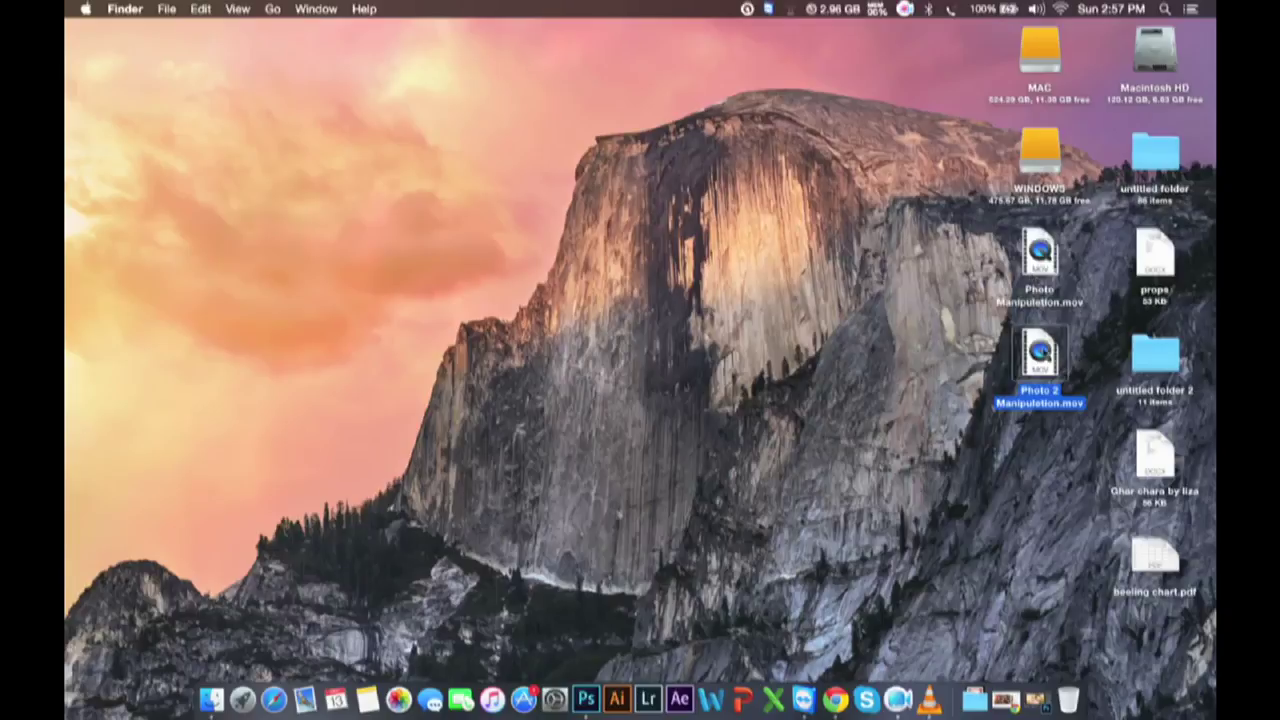
{"action": "left_click", "coordinate": [904, 9]}
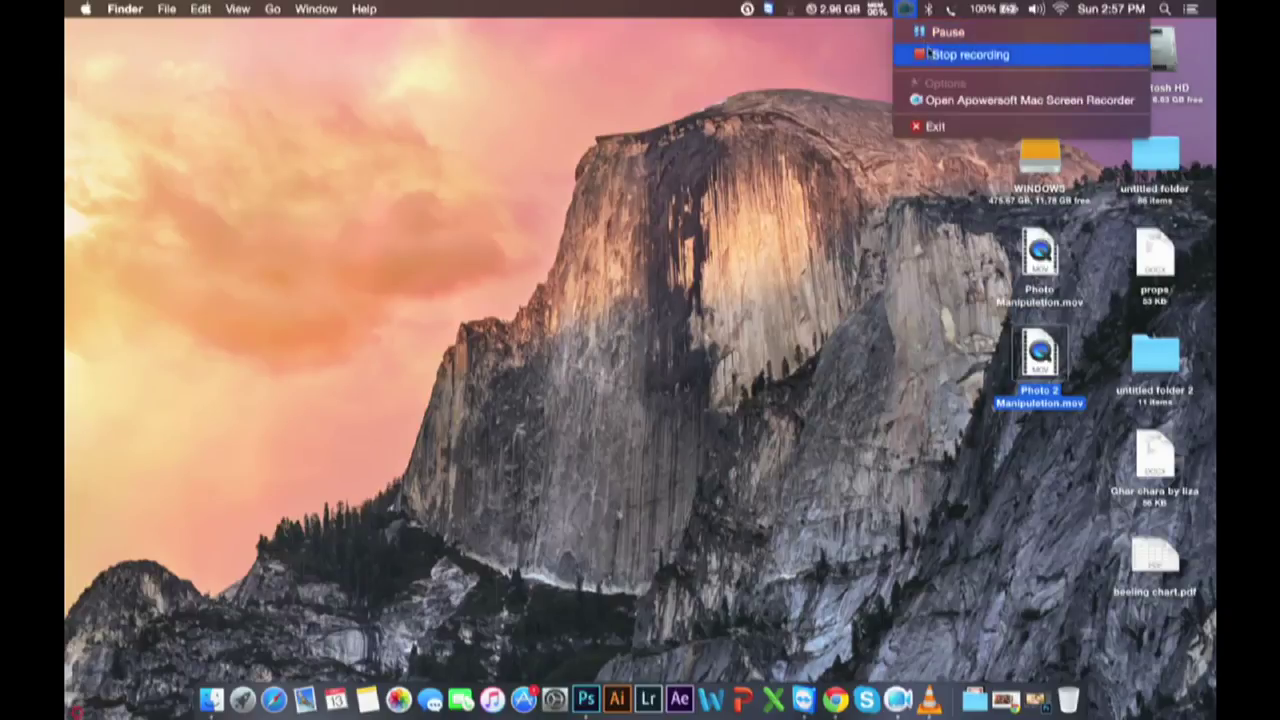